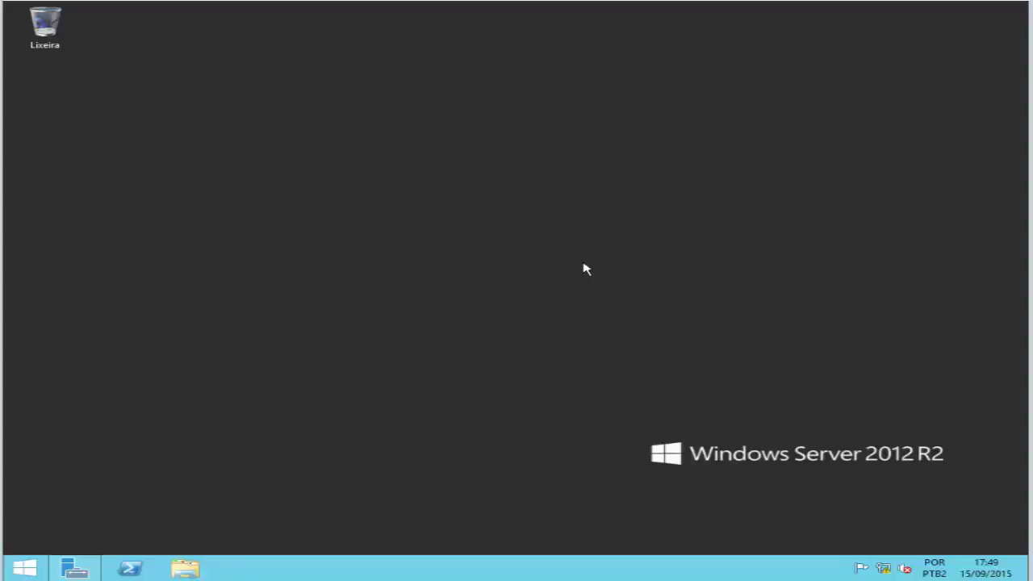
# Open the local server's properties in Server Manager and bring up the network connections from its Ethernet setting.
pyautogui.click(80, 569)
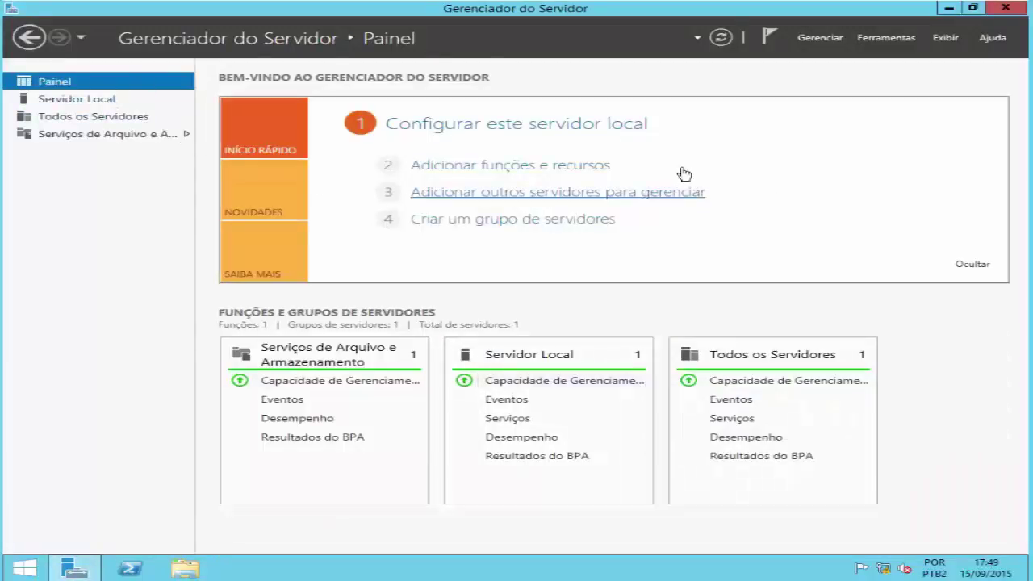
pyautogui.click(81, 100)
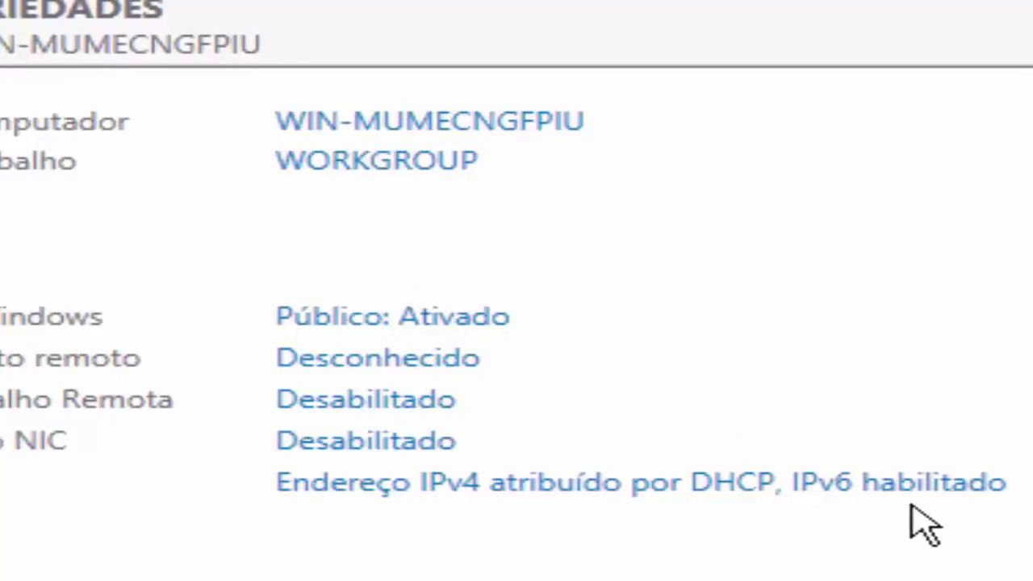
pyautogui.hscroll(5, 517, 315)
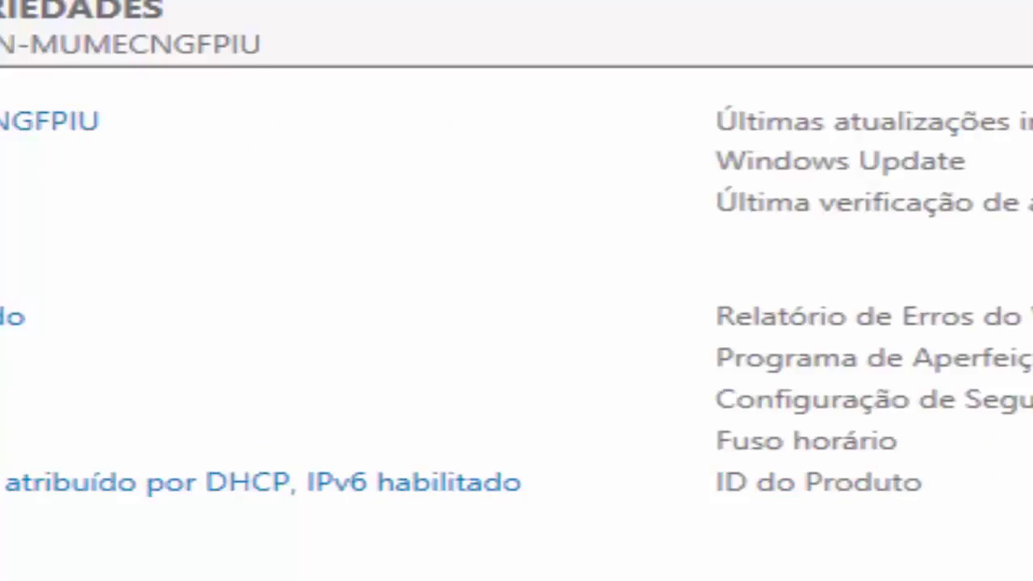
pyautogui.hscroll(-5, 516, 315)
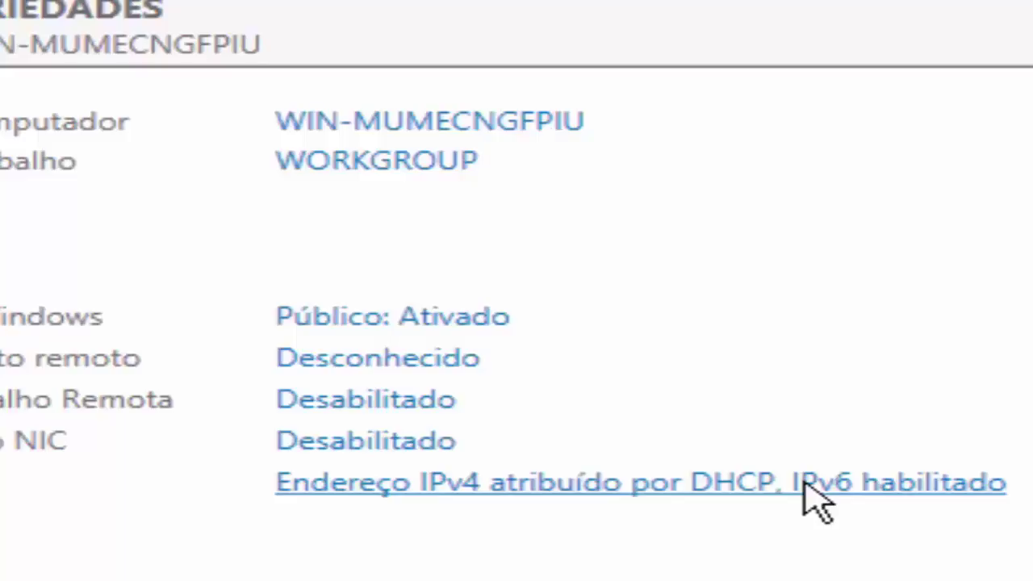
pyautogui.click(472, 488)
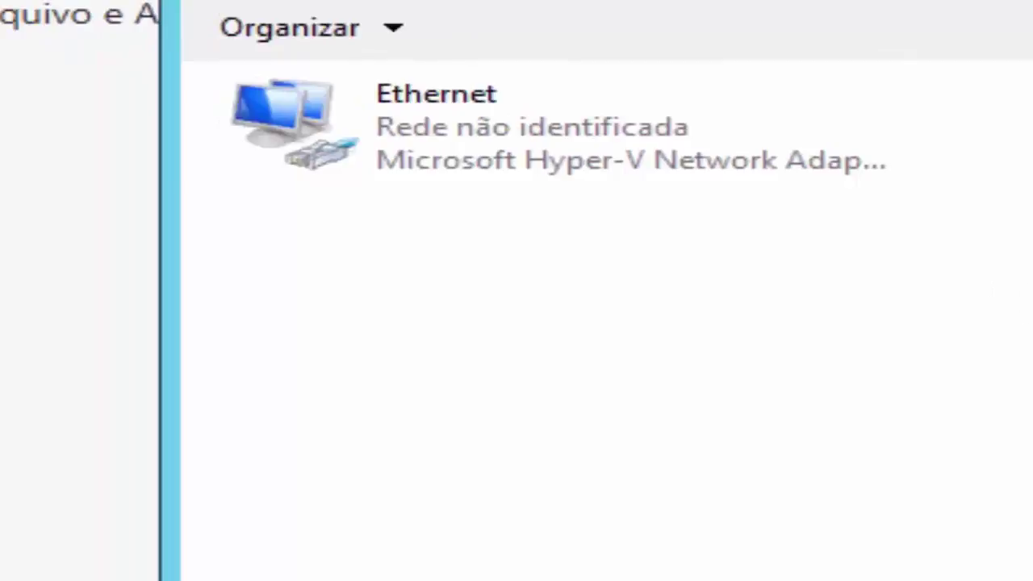
pyautogui.moveTo(1032, 0); pyautogui.dragTo(1031, 0)
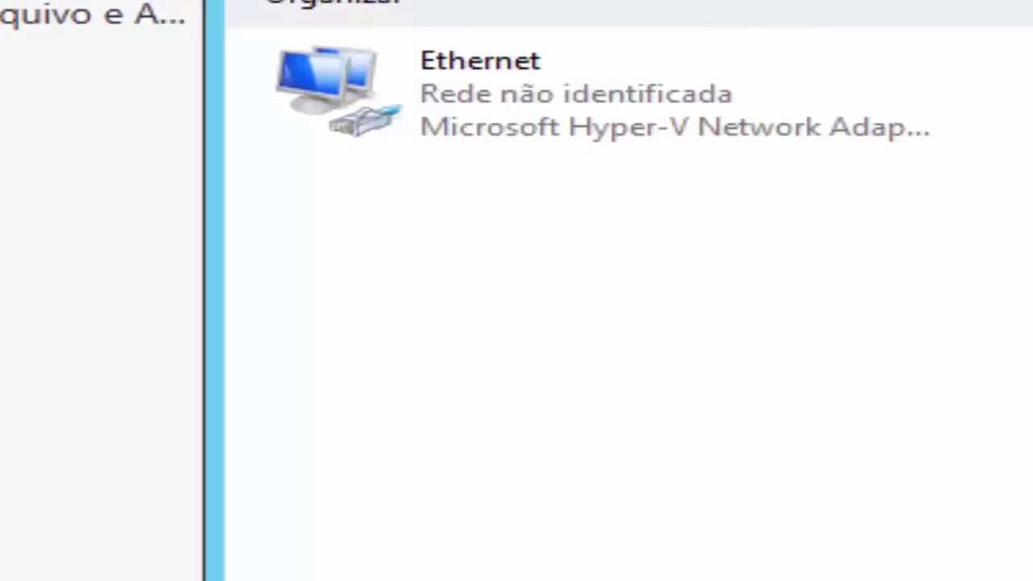
# Open the TCP/IPv4 protocol properties of the Ethernet adapter.
pyautogui.click(494, 129)
pyautogui.rightClick(488, 115)
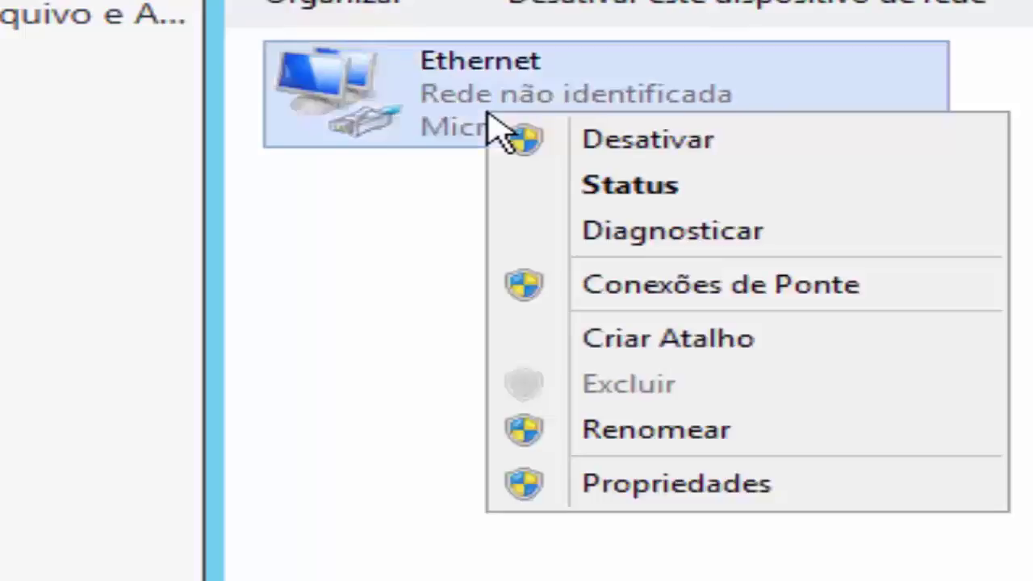
pyautogui.click(651, 486)
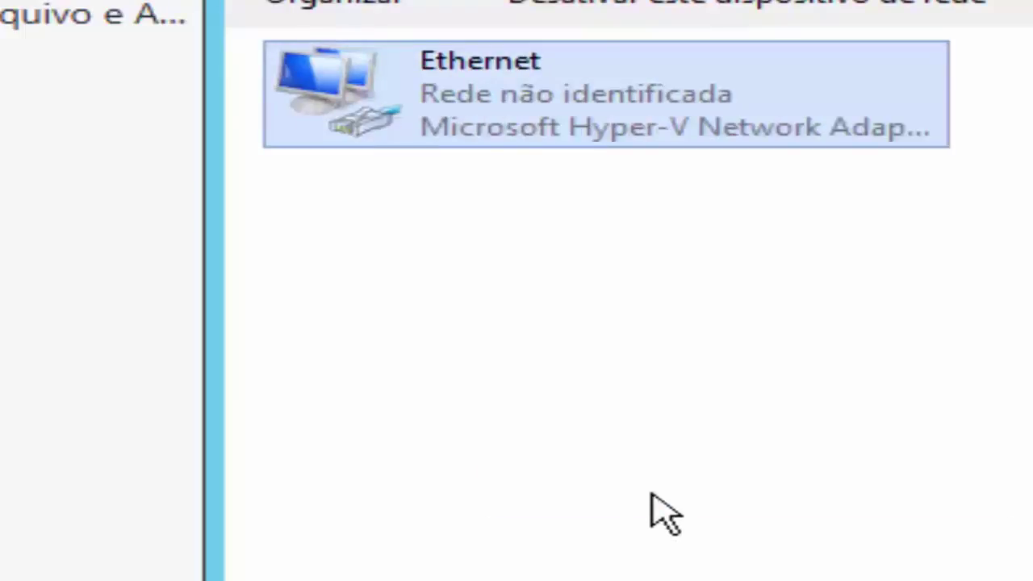
pyautogui.scroll(-2, 835, 466)
pyautogui.scroll(-1, 833, 464)
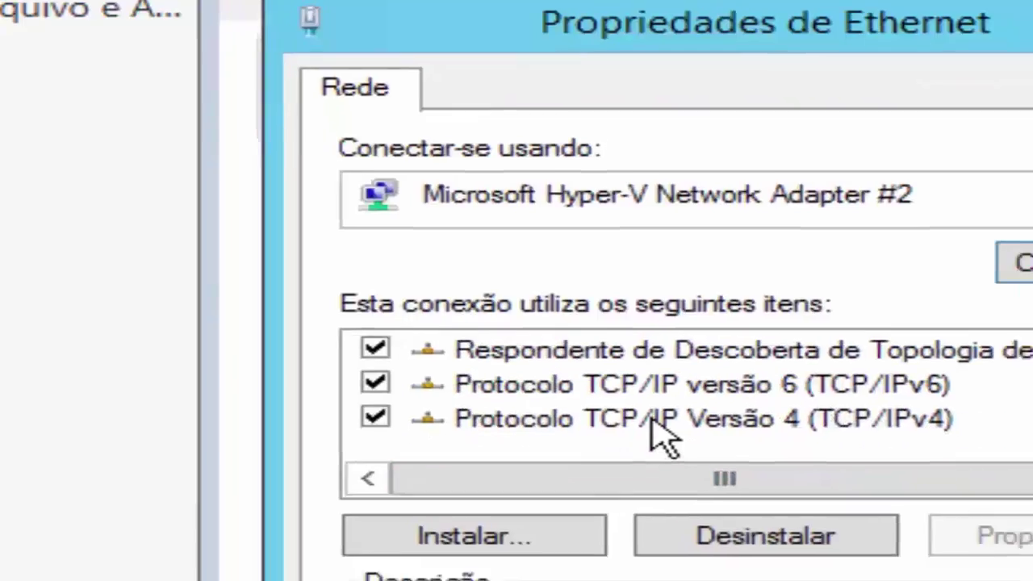
pyautogui.doubleClick(651, 420)
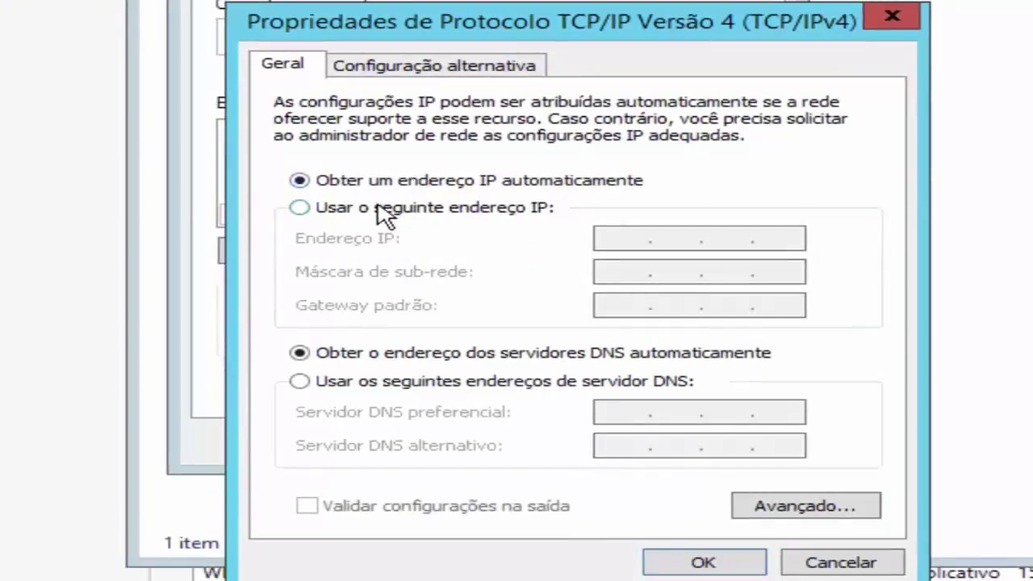
# Assign the static IP address 10.10.0.200 with subnet mask 255.0.0.0 to the Ethernet adapter and close the network connections.
pyautogui.click(382, 211)
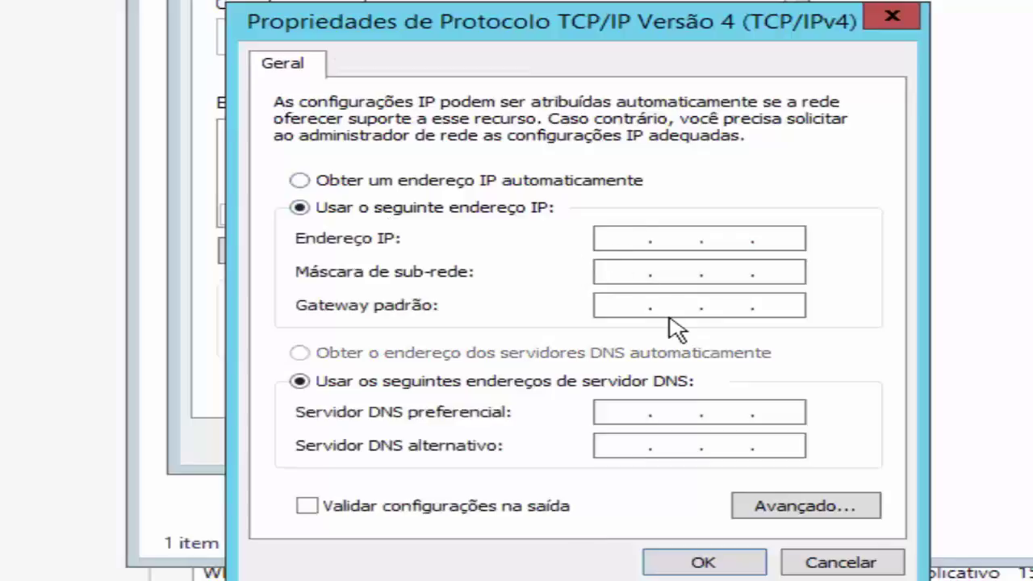
pyautogui.write('10.10.')
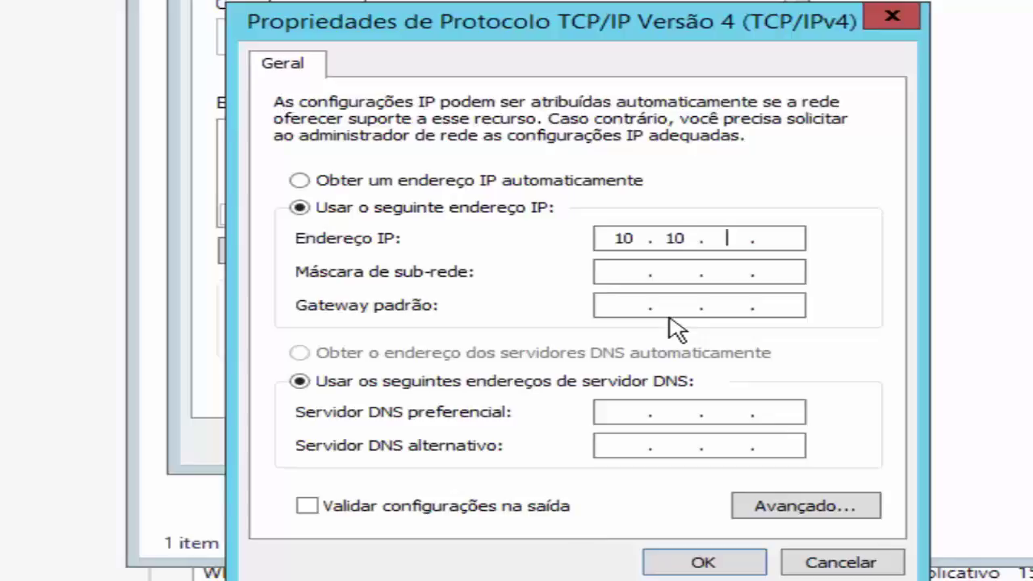
pyautogui.write('0.200')
pyautogui.press('Tab')
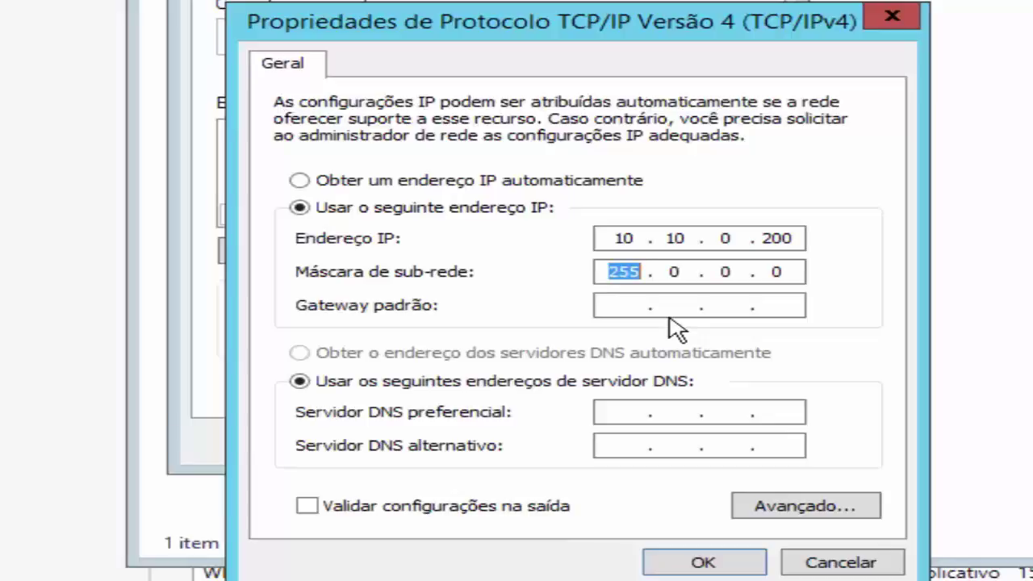
pyautogui.press('Tab')
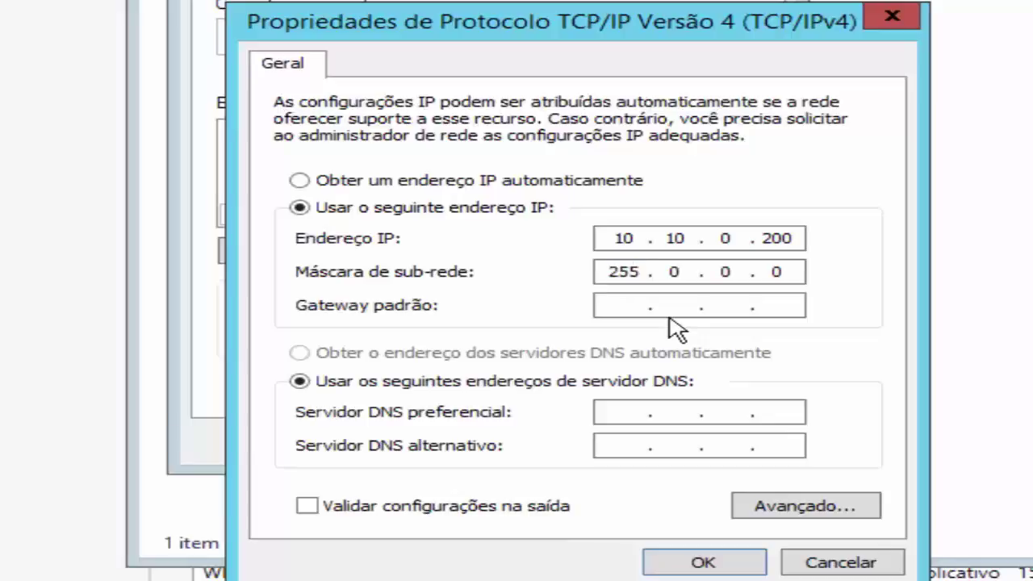
pyautogui.press('Tab')
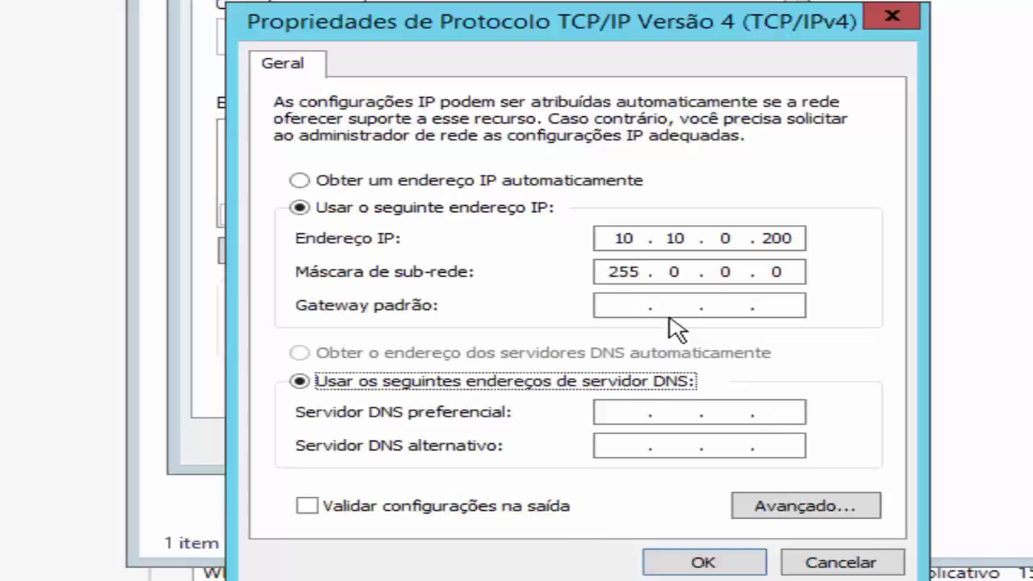
pyautogui.press('Tab')
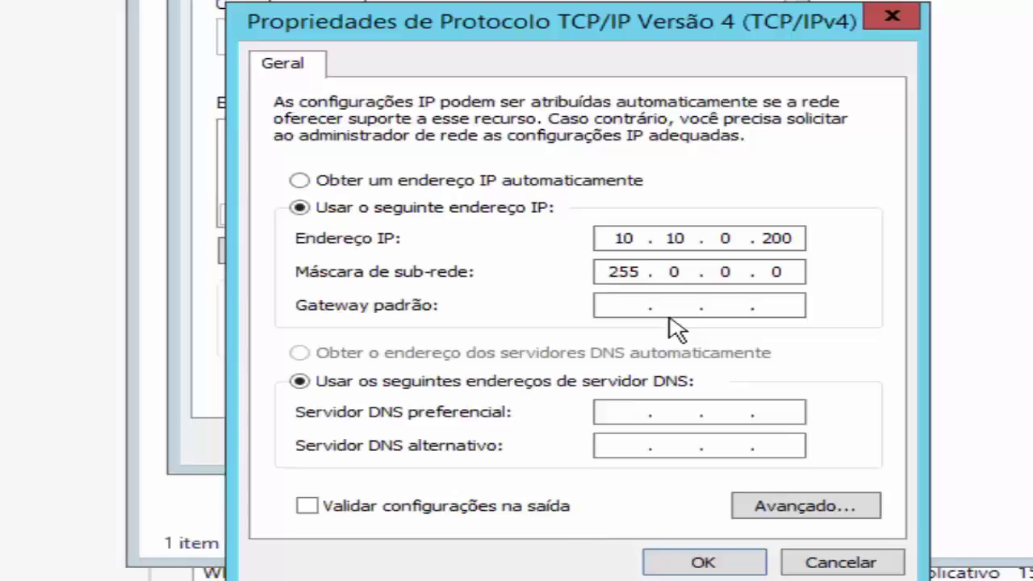
pyautogui.click(727, 563)
pyautogui.click(591, 443)
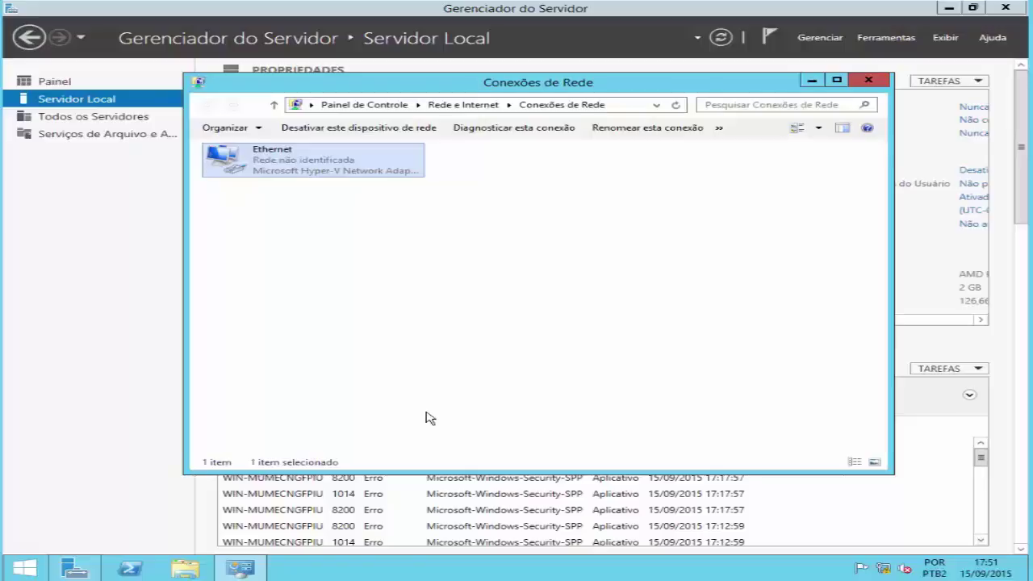
pyautogui.click(869, 82)
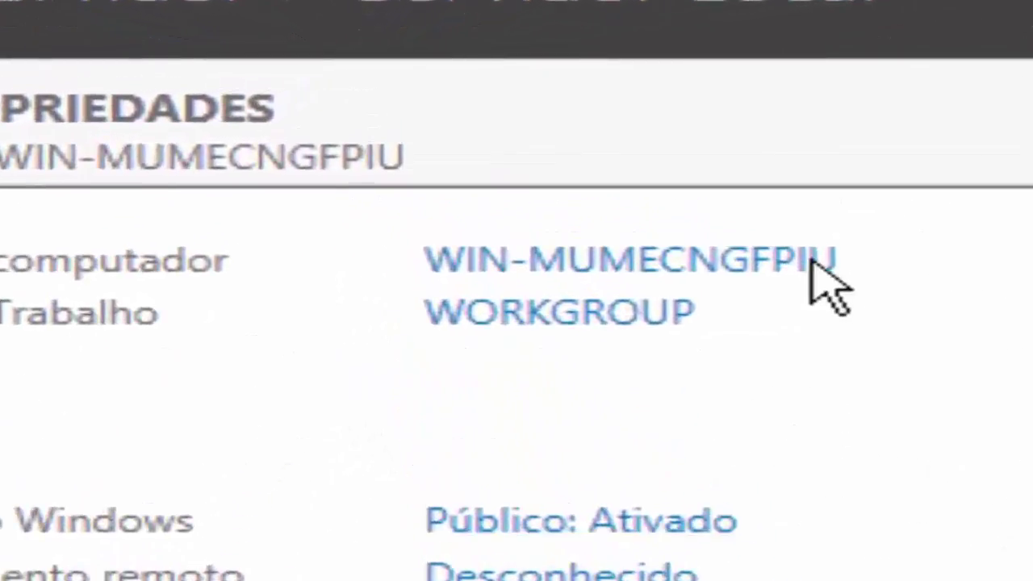
# Rename the computer as ServidorDC in the system properties, keeping it in the WORKGROUP workgroup.
pyautogui.click(801, 276)
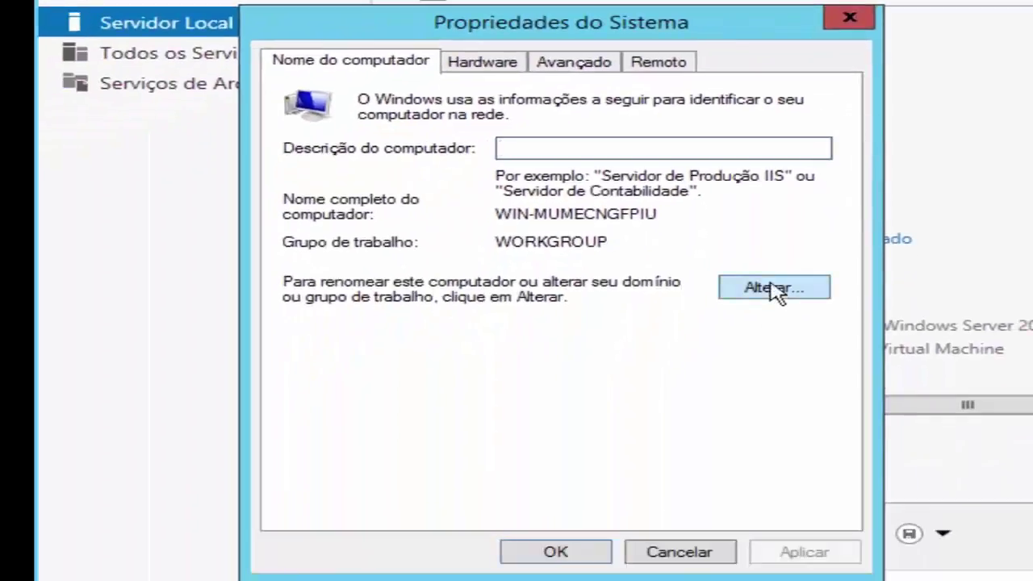
pyautogui.click(765, 303)
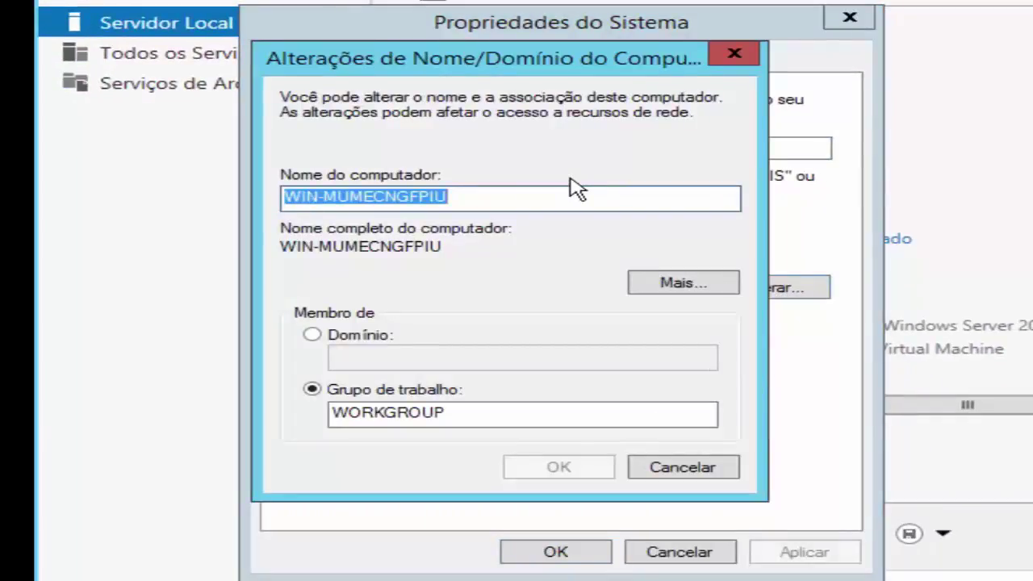
pyautogui.write('Serv')
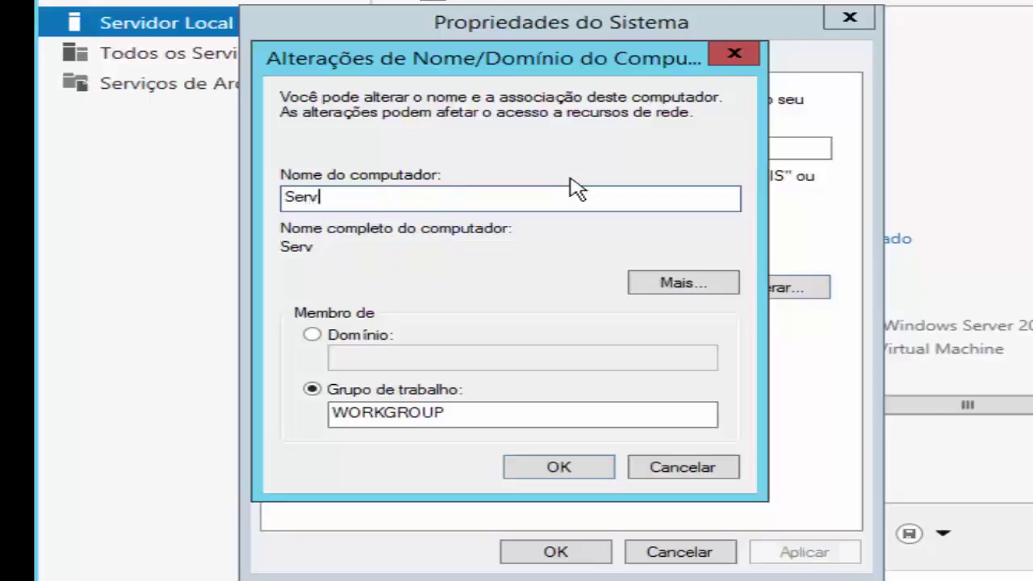
pyautogui.write('idor')
pyautogui.write('DC')
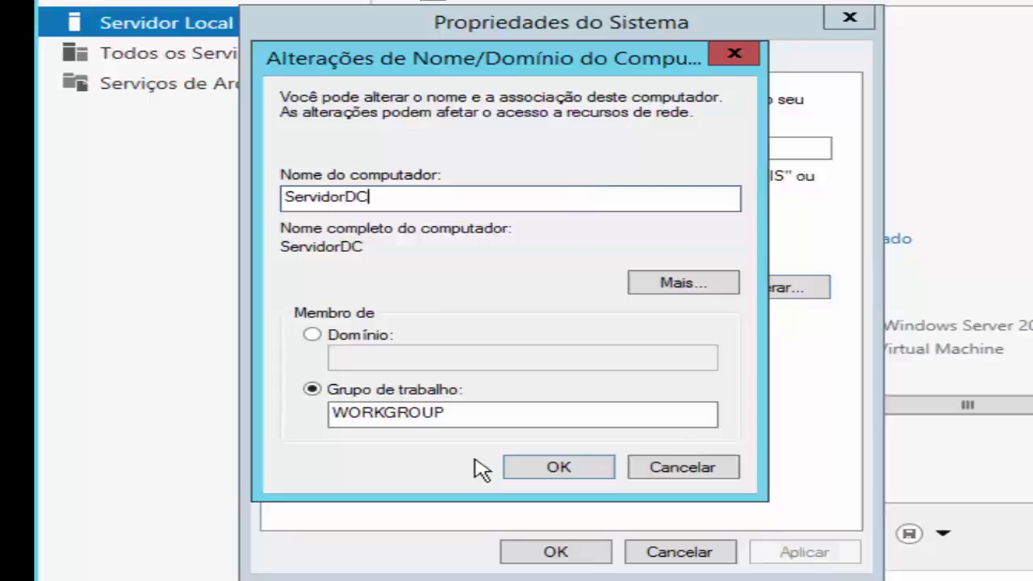
pyautogui.click(569, 468)
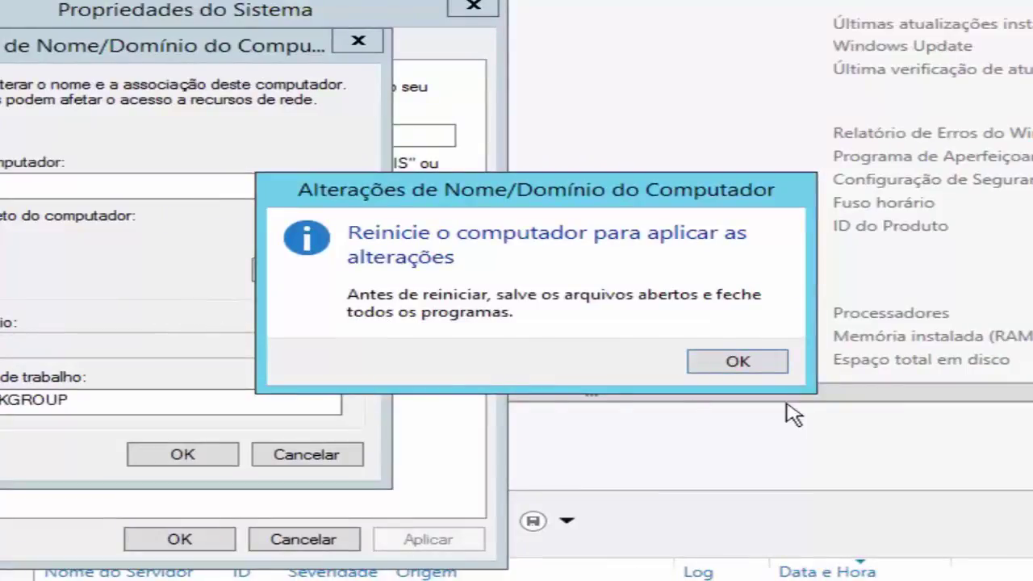
# Close the system properties and restart the server immediately to apply the new computer name.
pyautogui.click(749, 364)
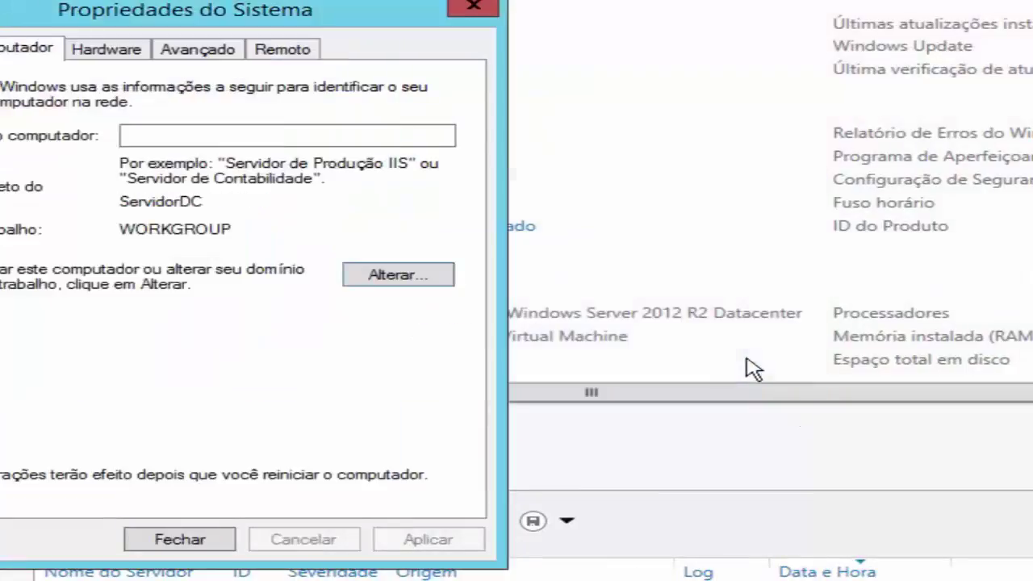
pyautogui.click(211, 545)
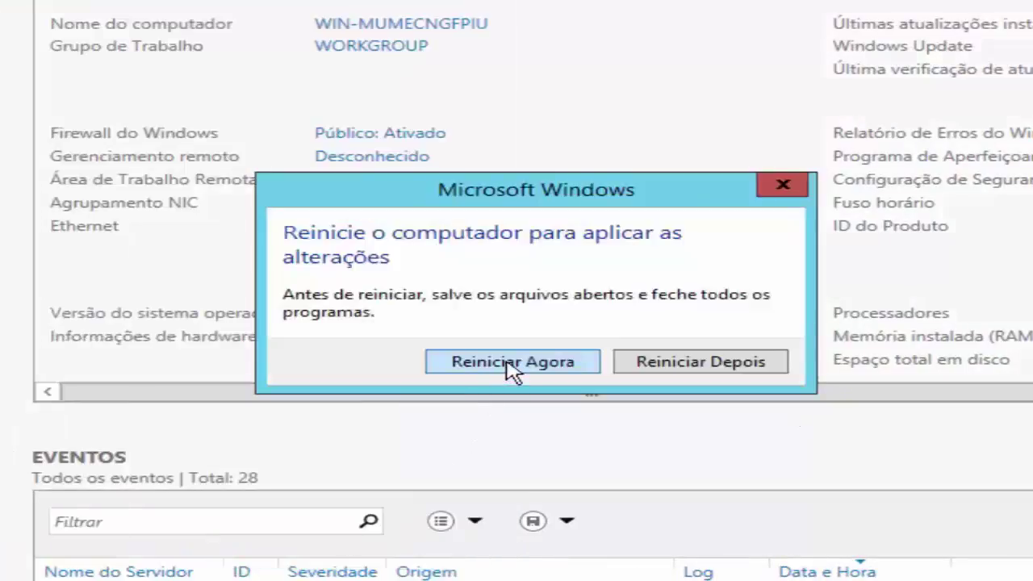
pyautogui.click(512, 364)
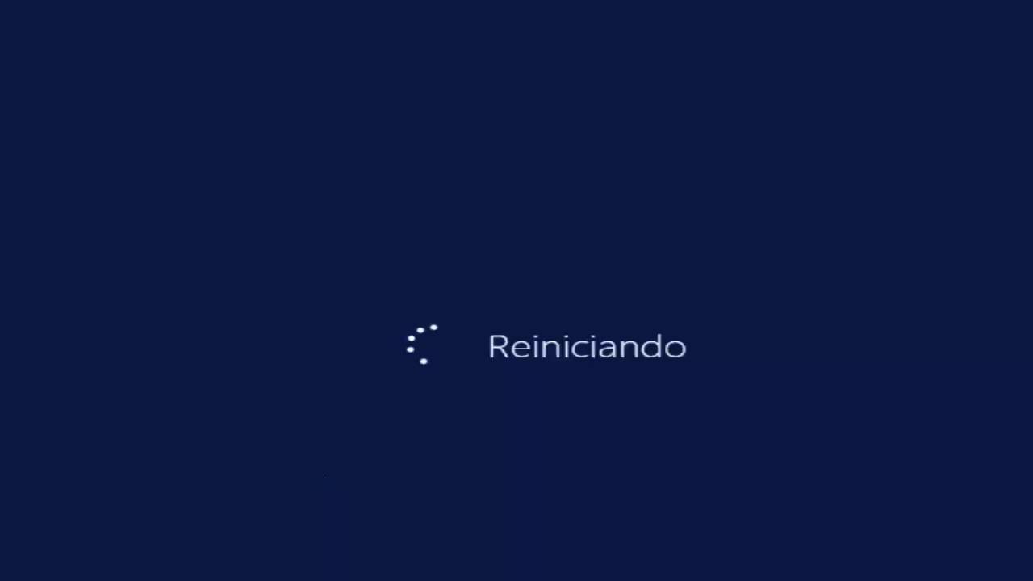
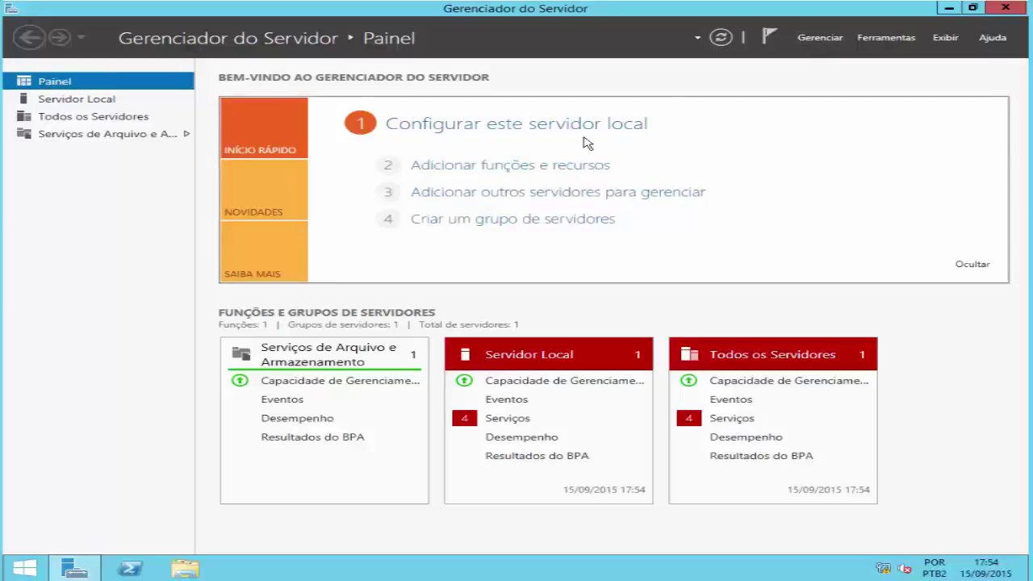
# Start adding roles and features, using a role-based or feature-based installation with ServidorDC from the server pool as the destination.
pyautogui.click(821, 38)
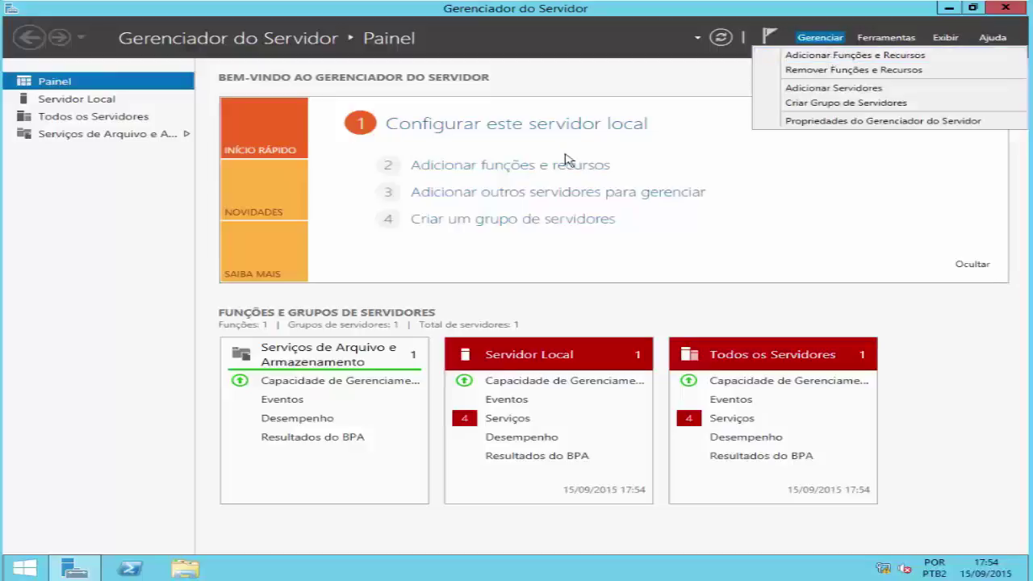
pyautogui.click(814, 56)
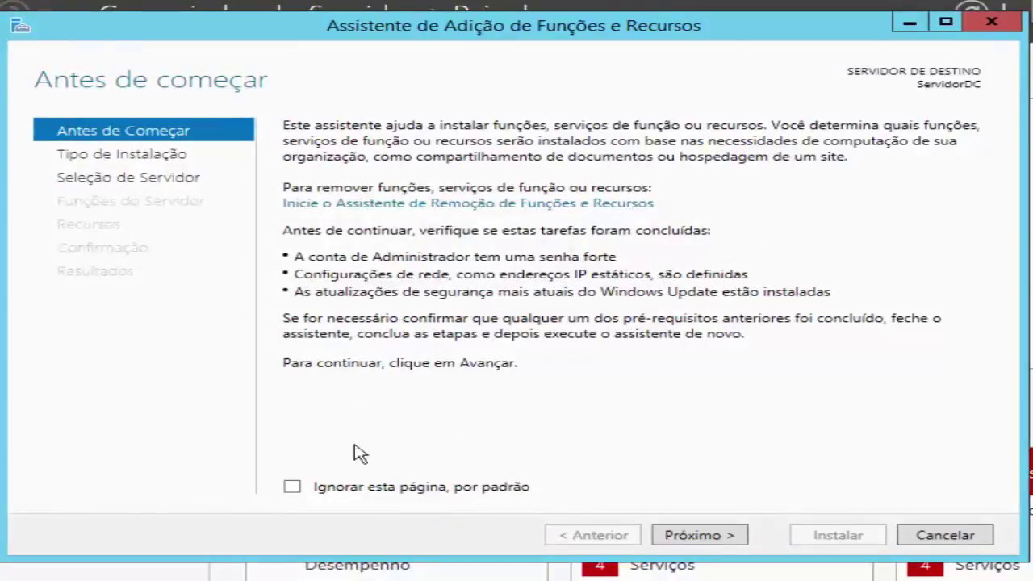
pyautogui.click(292, 489)
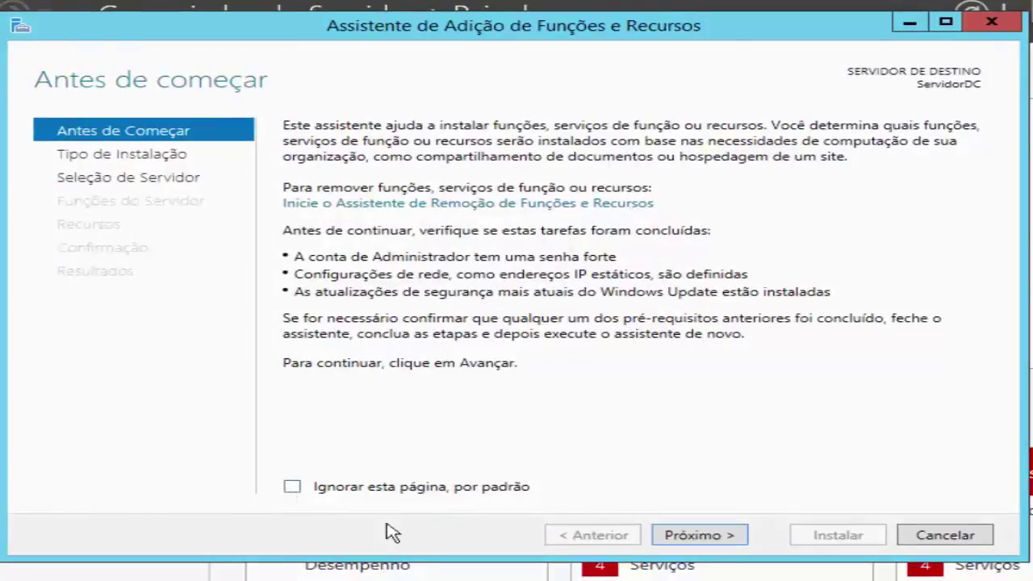
pyautogui.click(700, 538)
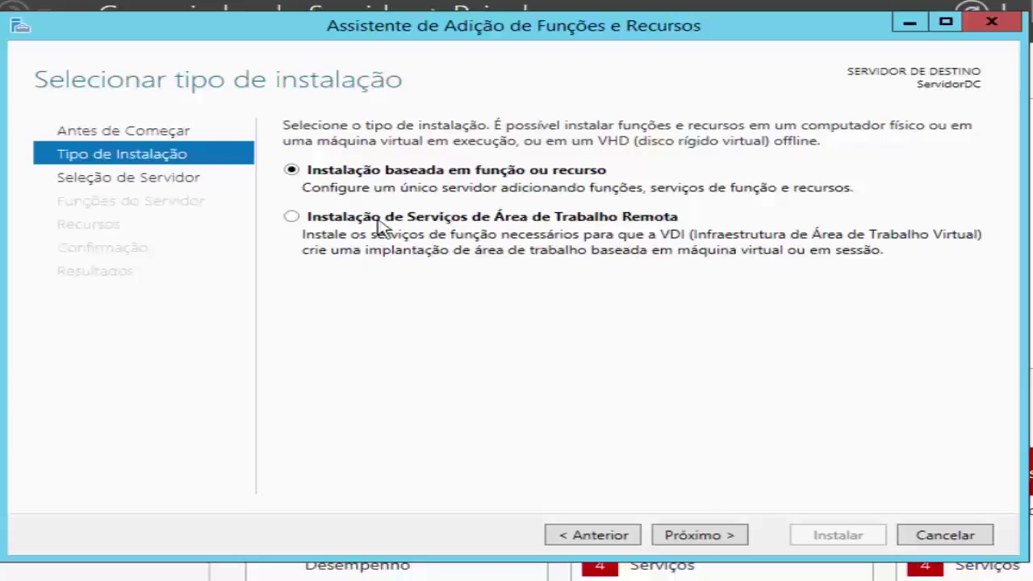
pyautogui.click(690, 539)
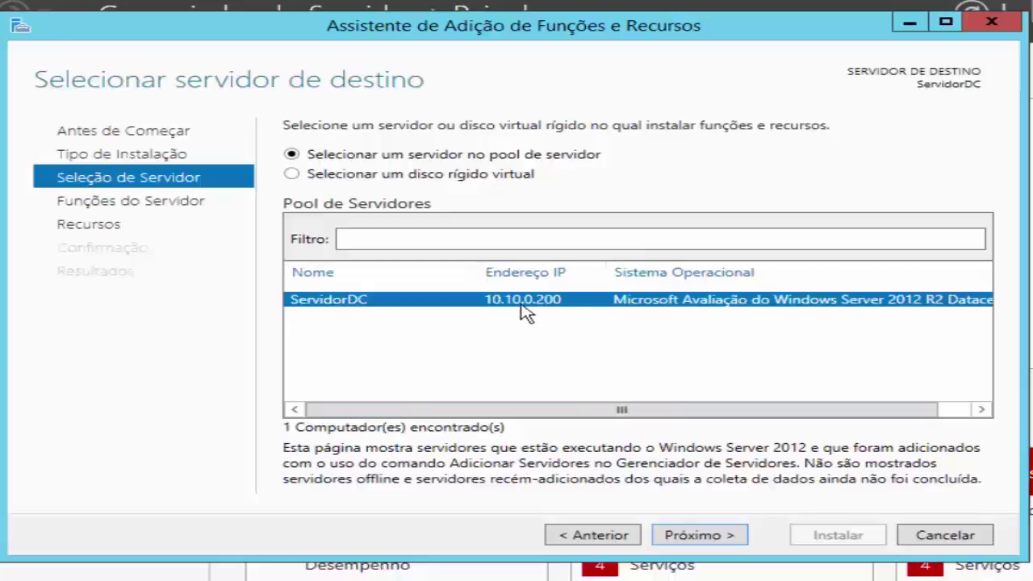
pyautogui.click(705, 539)
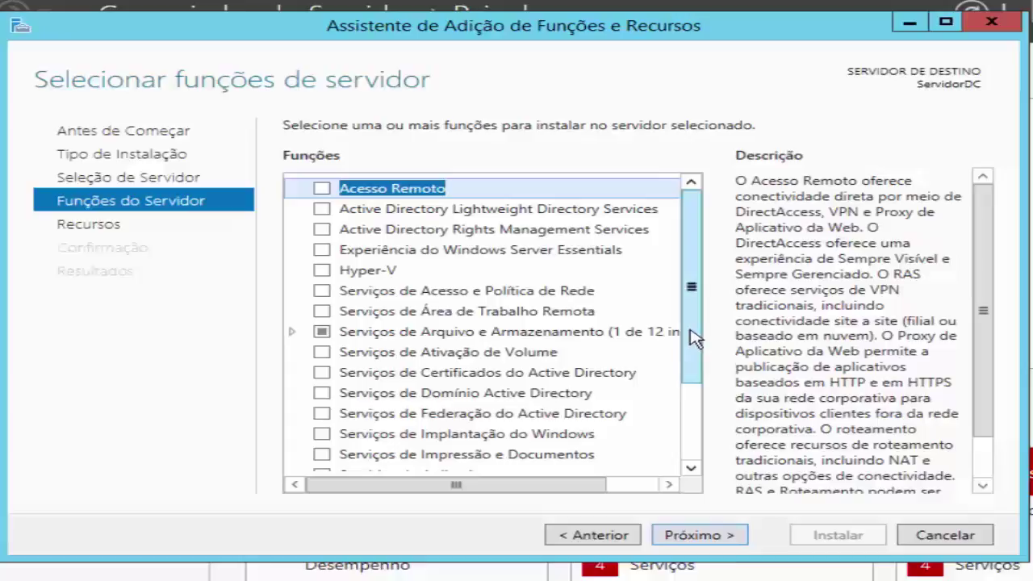
# Select the Serviços de Domínio Active Directory role and add its required features, including the management tools.
pyautogui.moveTo(694, 339); pyautogui.dragTo(696, 352)
pyautogui.click(536, 378)
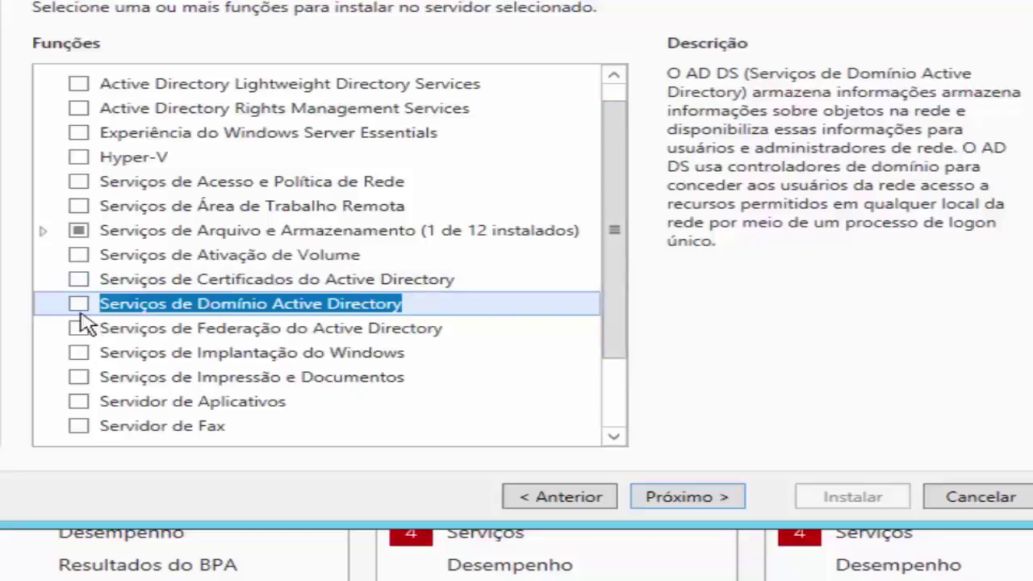
pyautogui.click(89, 310)
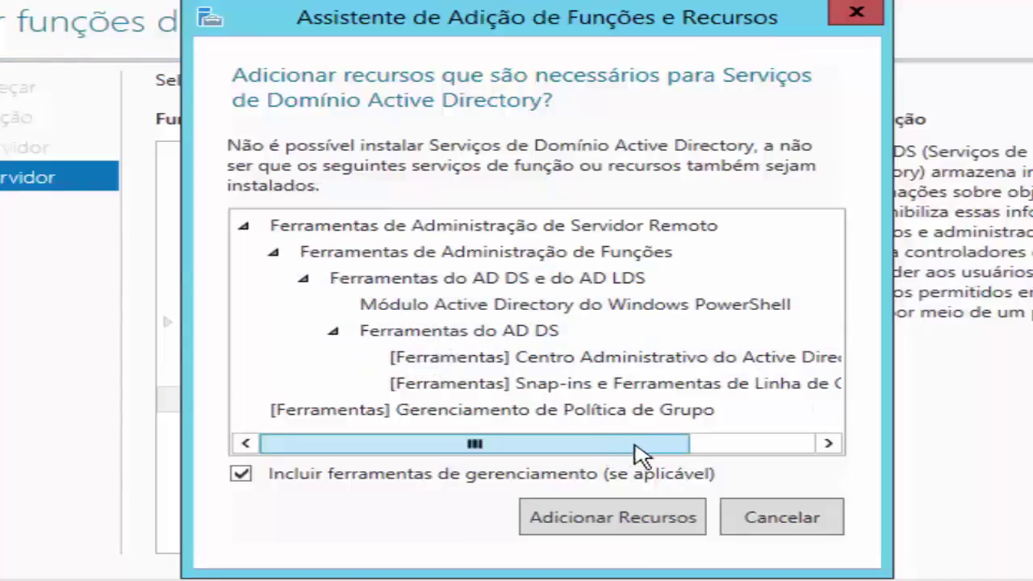
pyautogui.moveTo(658, 449); pyautogui.dragTo(533, 459)
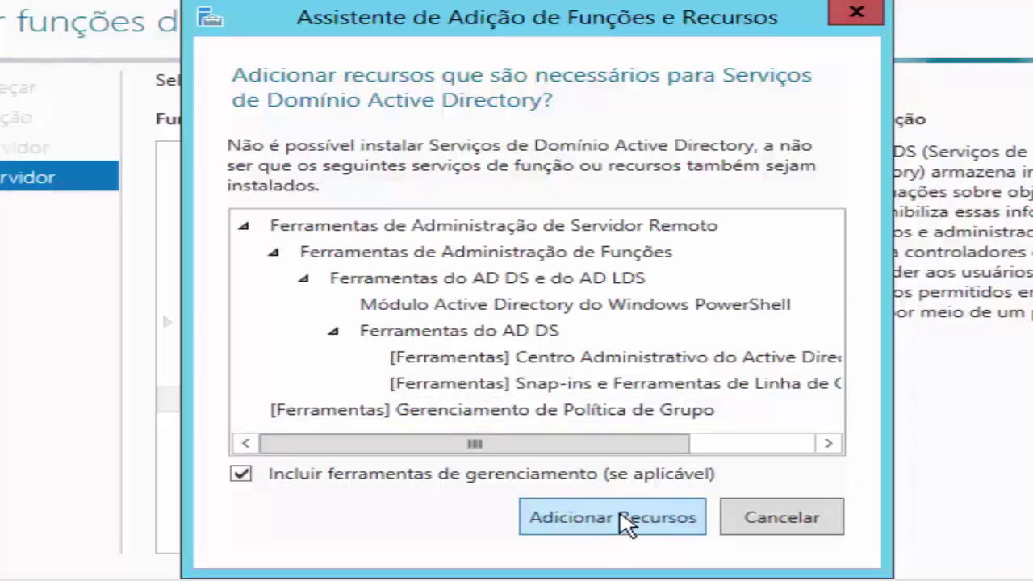
pyautogui.click(627, 520)
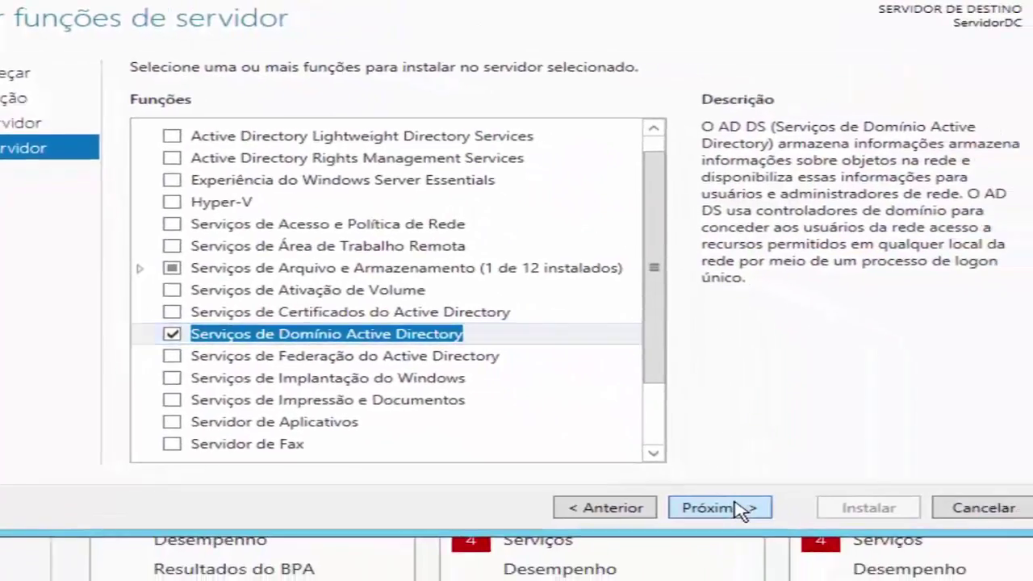
pyautogui.click(740, 510)
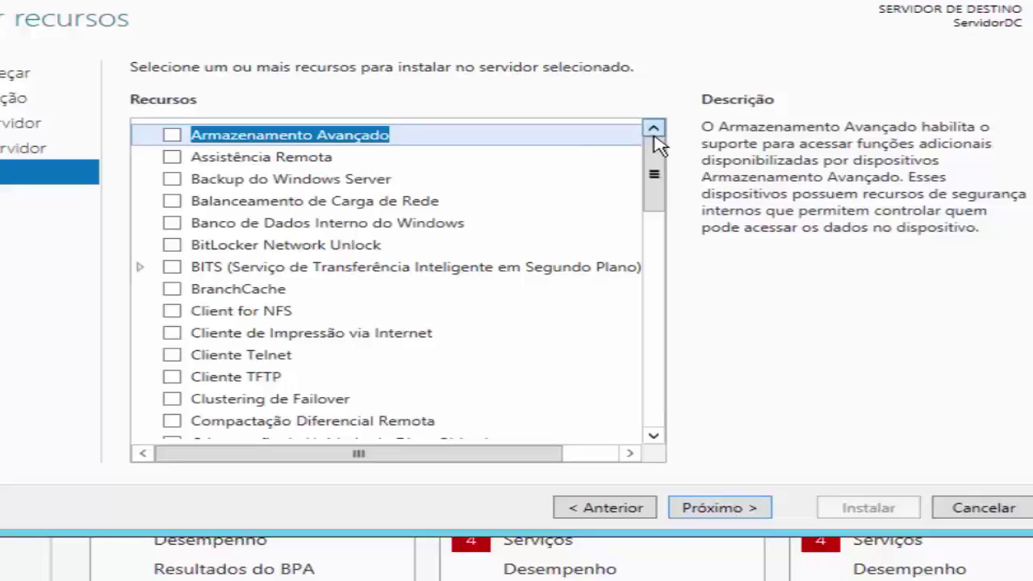
# Review the feature list, accept the preselected features and start the installation on ServidorDC.
pyautogui.moveTo(658, 163); pyautogui.dragTo(666, 249)
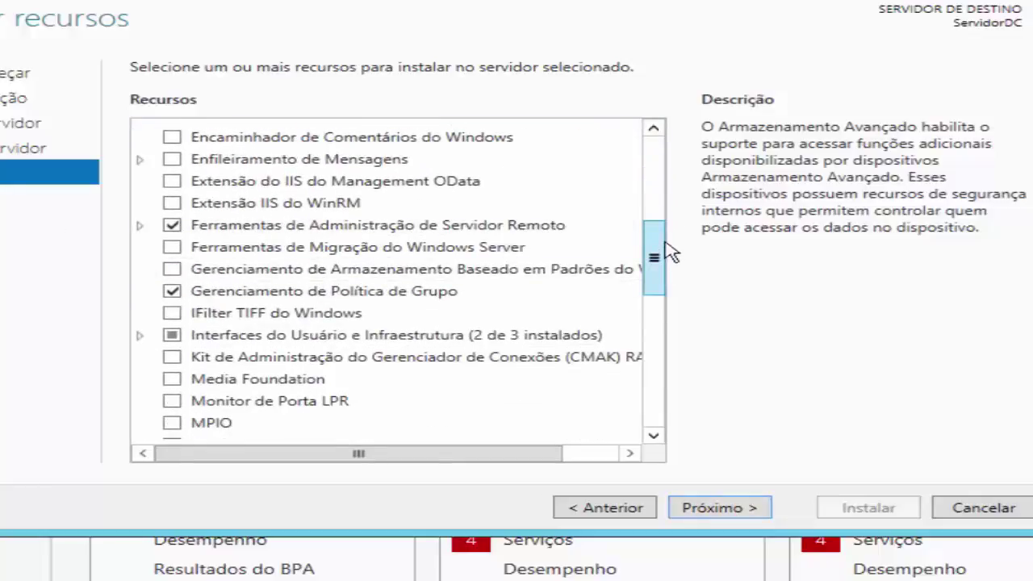
pyautogui.moveTo(657, 248); pyautogui.dragTo(668, 337)
pyautogui.moveTo(659, 264); pyautogui.dragTo(661, 137)
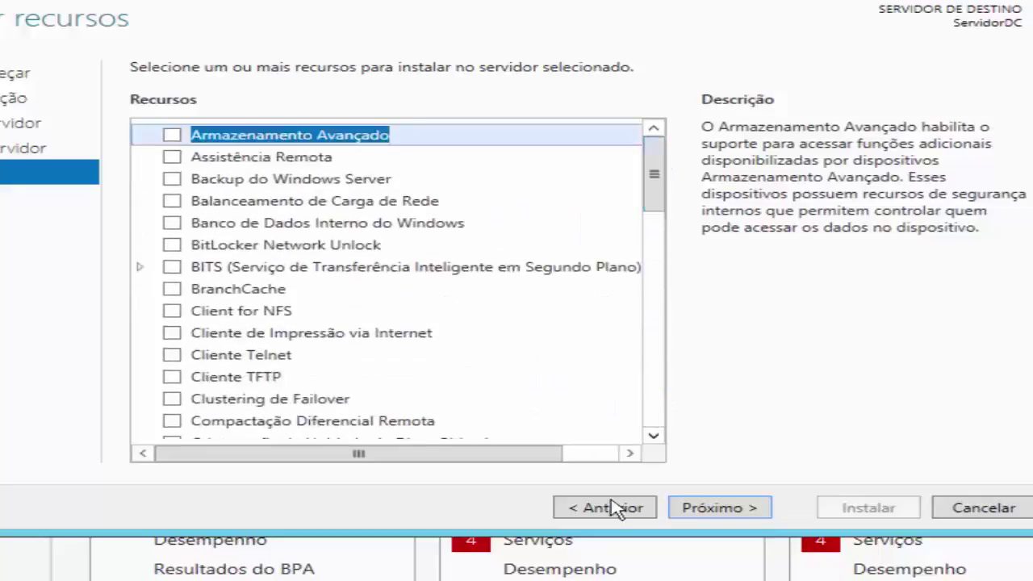
pyautogui.click(695, 509)
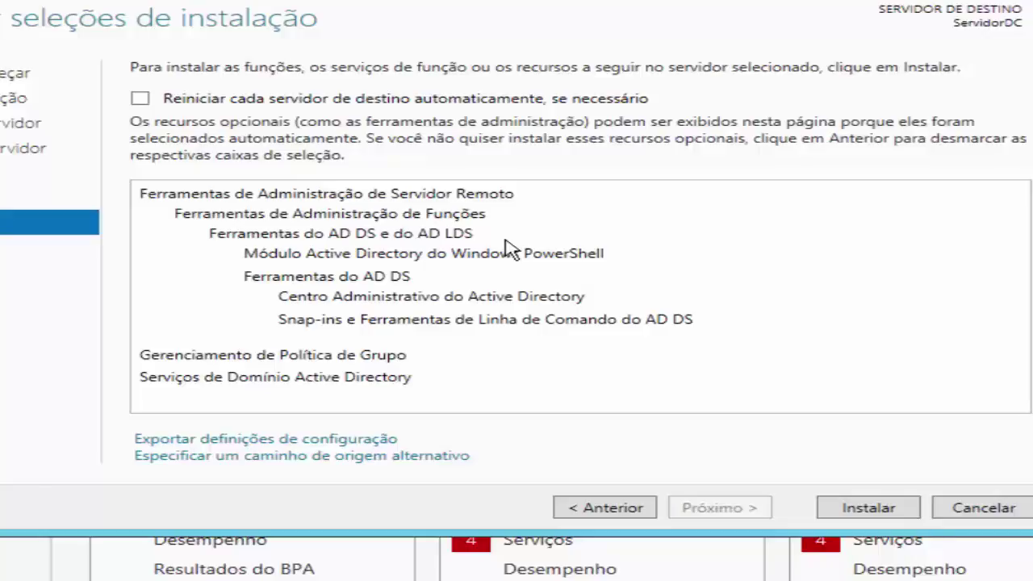
pyautogui.click(889, 510)
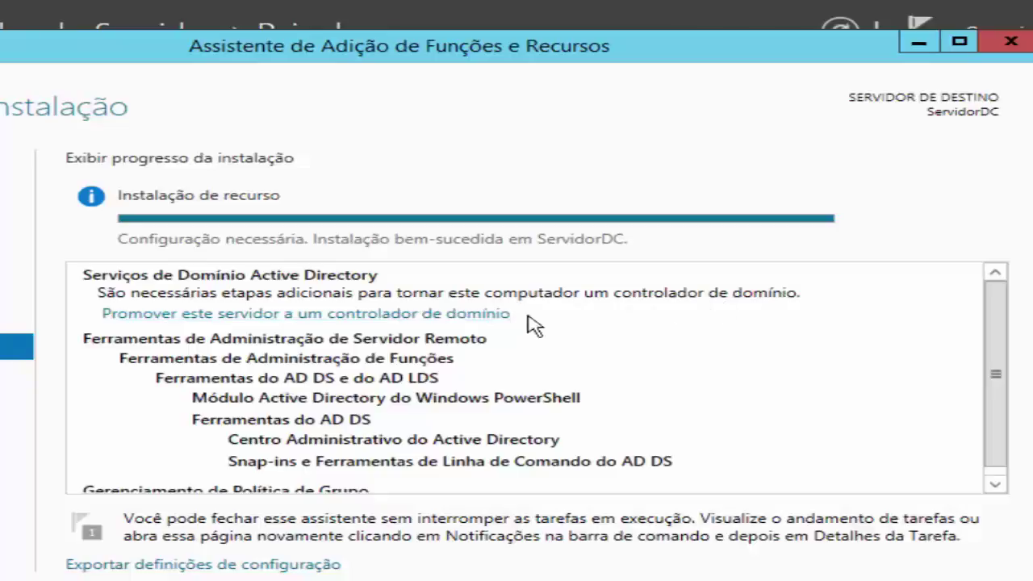
# Check the post-deployment notification for Active Directory Domain Services and close the role installation wizard.
pyautogui.click(242, 321)
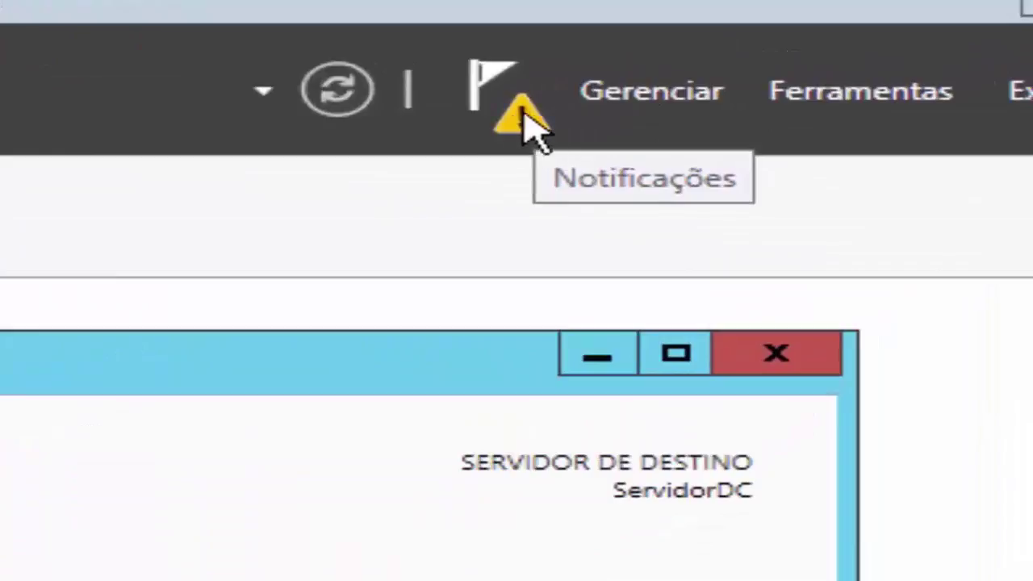
pyautogui.click(521, 125)
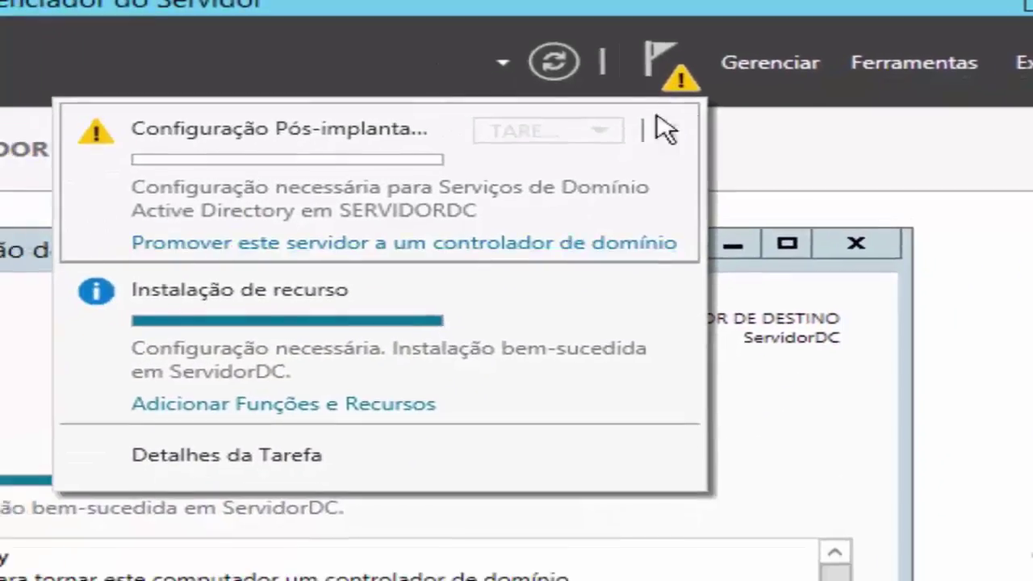
pyautogui.click(28, 448)
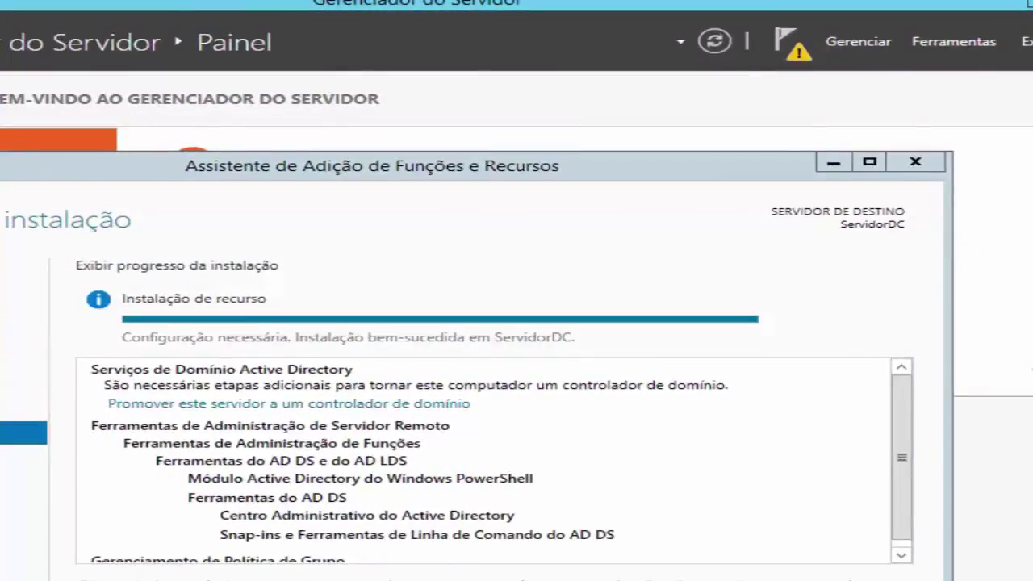
pyautogui.click(799, 579)
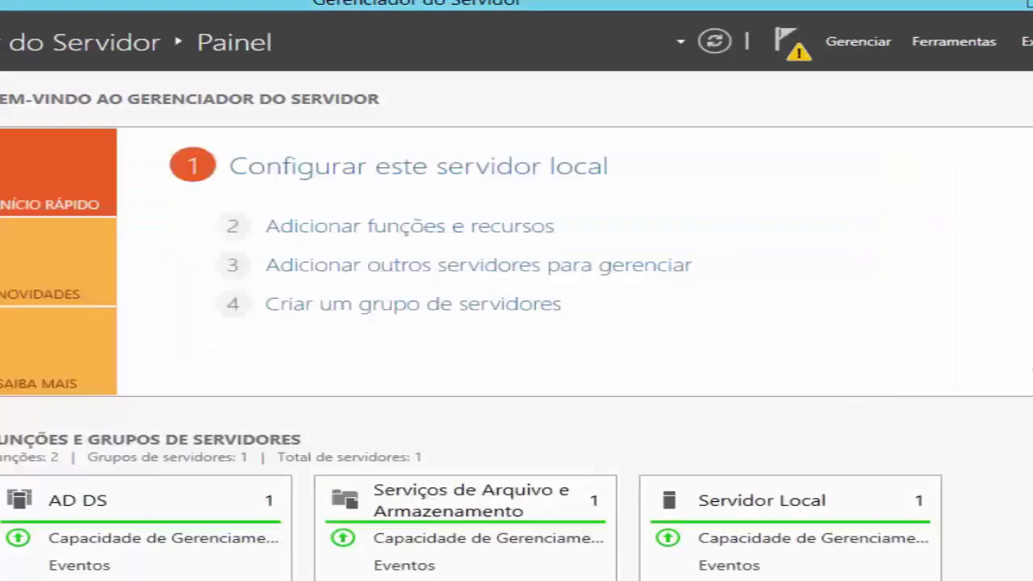
# Examine the AD DS server page and the administration tools available for Active Directory.
pyautogui.click(797, 51)
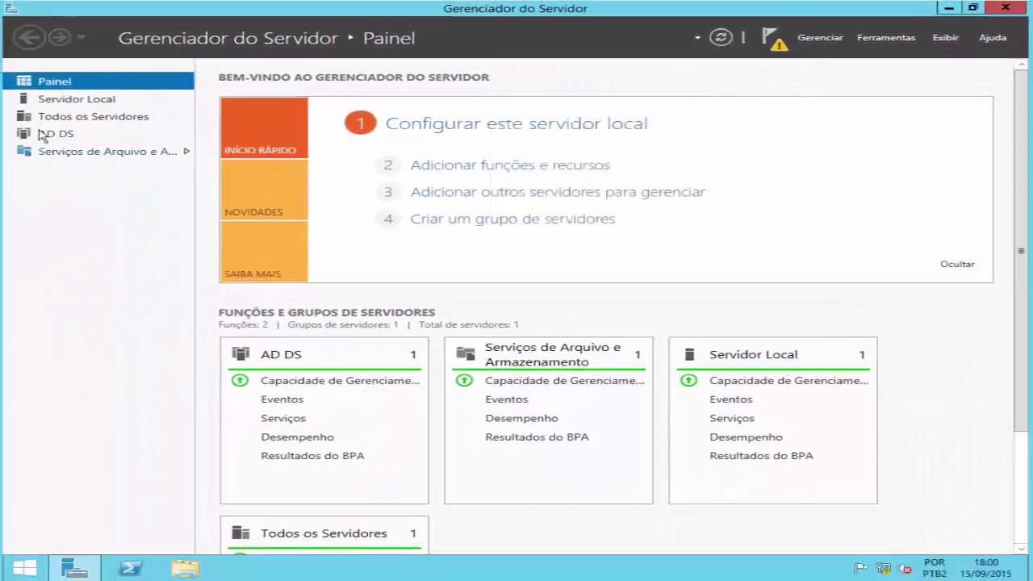
pyautogui.click(45, 138)
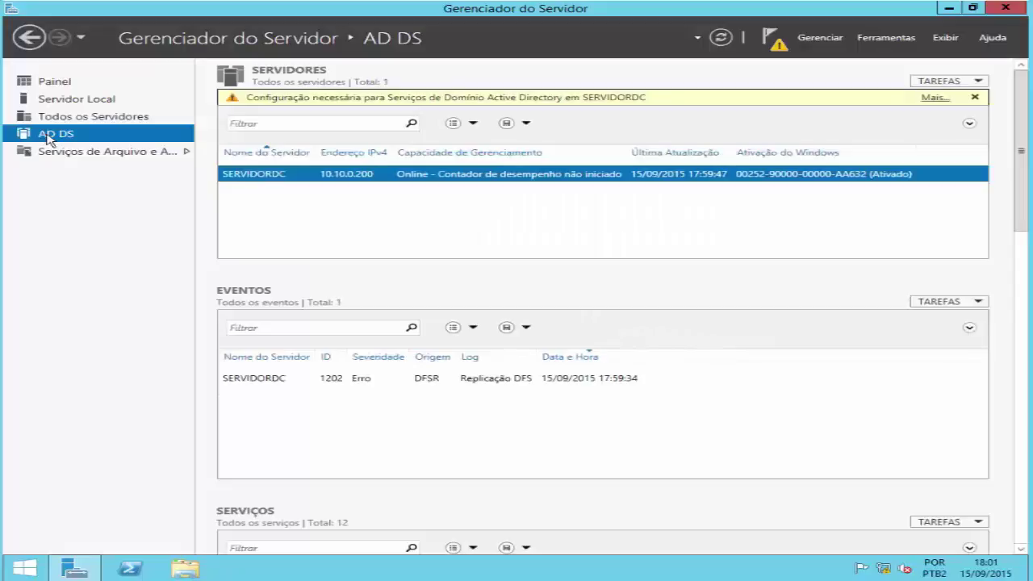
pyautogui.click(887, 39)
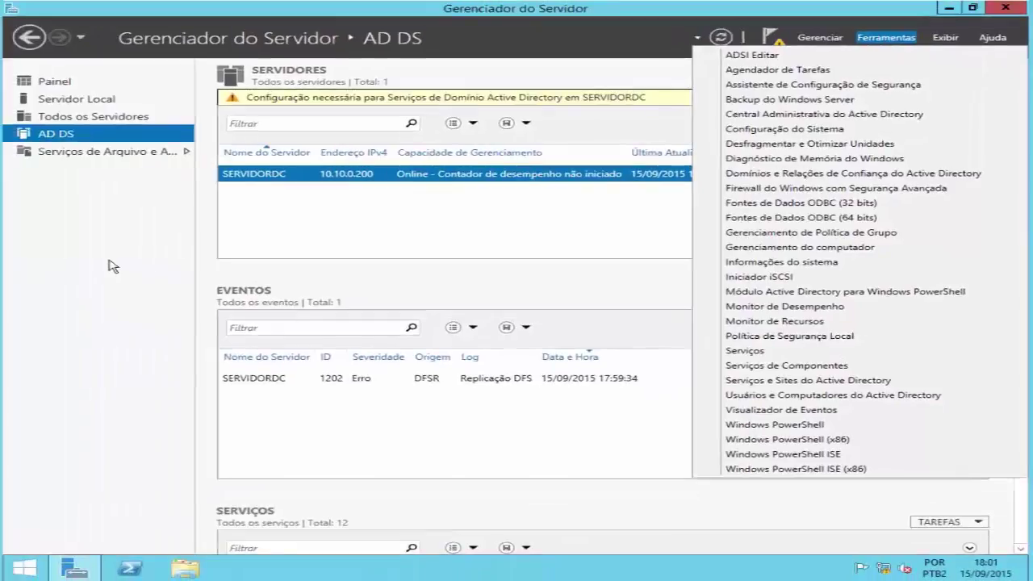
pyautogui.click(110, 266)
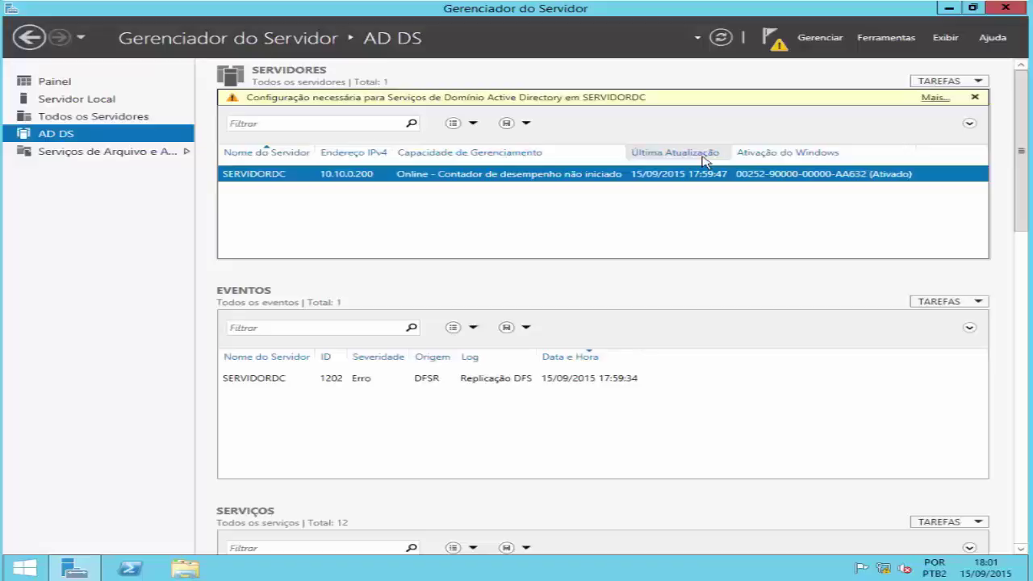
# Start promoting the server to a domain controller, adding a new forest with the root domain name corp.com.br.
pyautogui.click(776, 45)
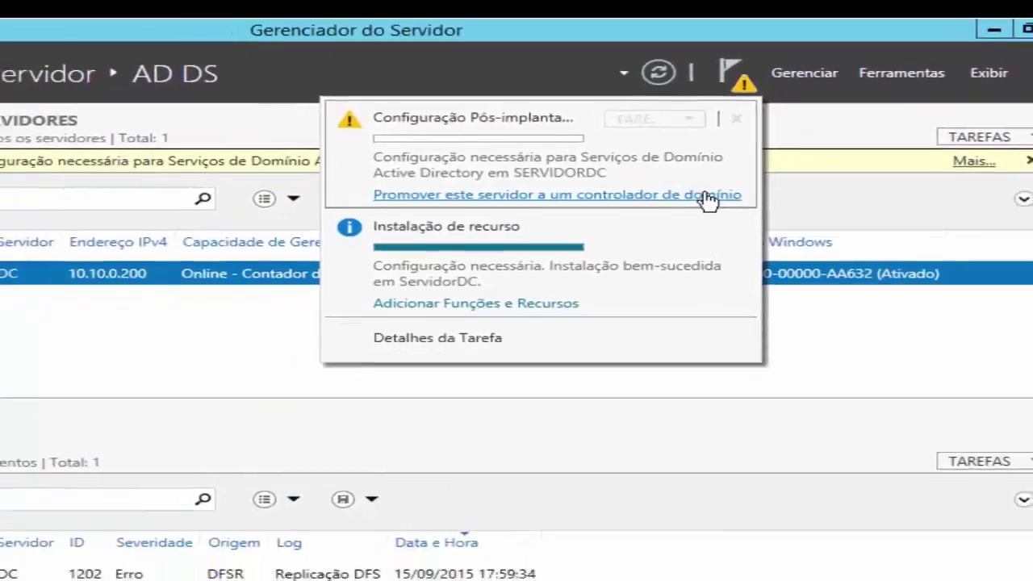
pyautogui.click(692, 222)
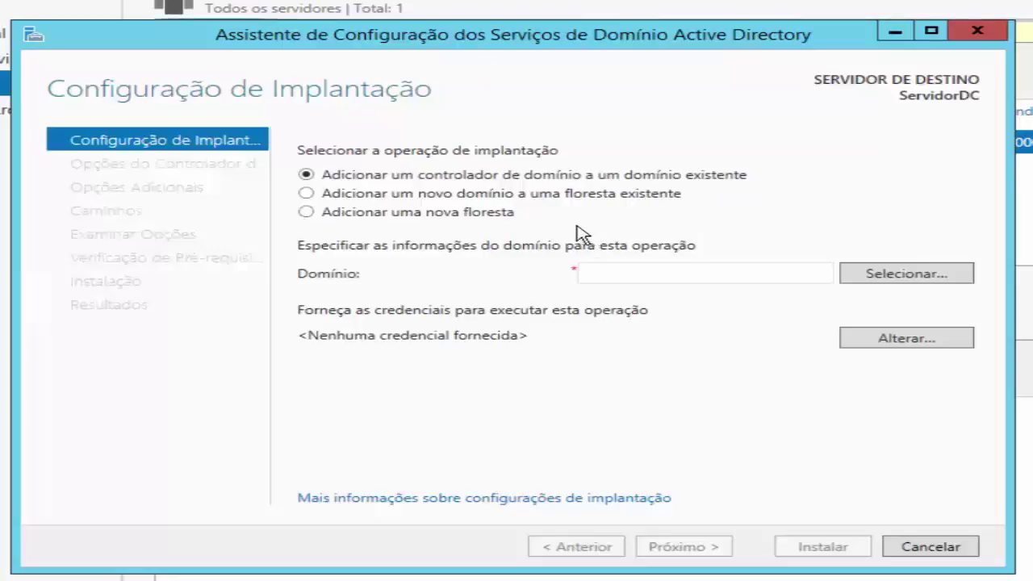
pyautogui.click(562, 197)
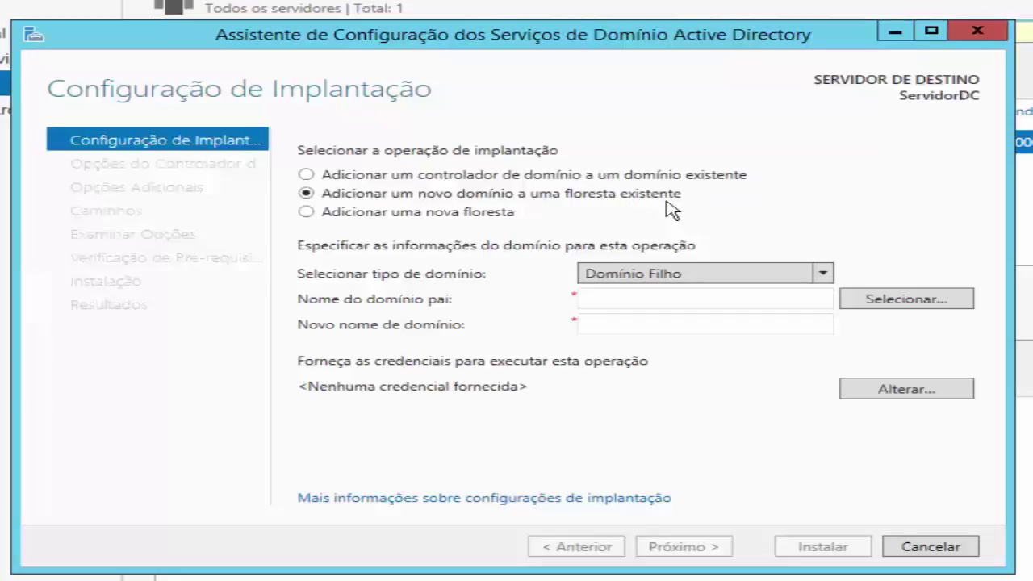
pyautogui.click(425, 219)
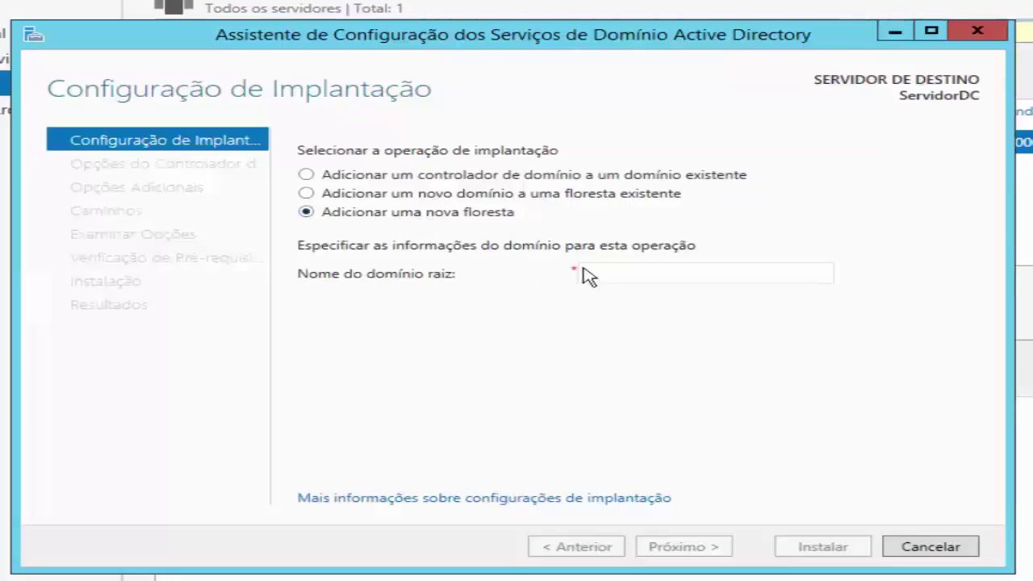
pyautogui.click(618, 273)
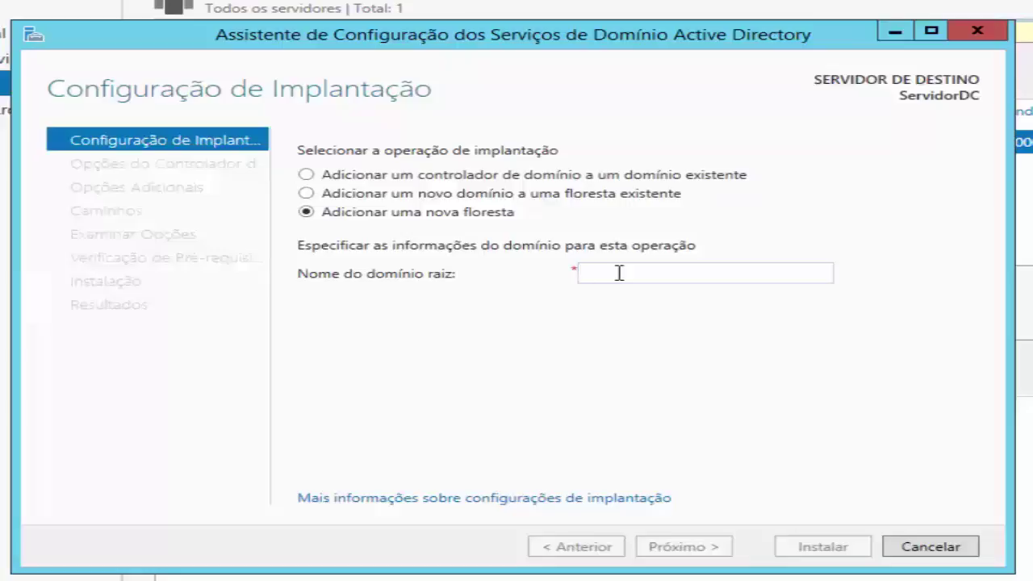
pyautogui.write('corp')
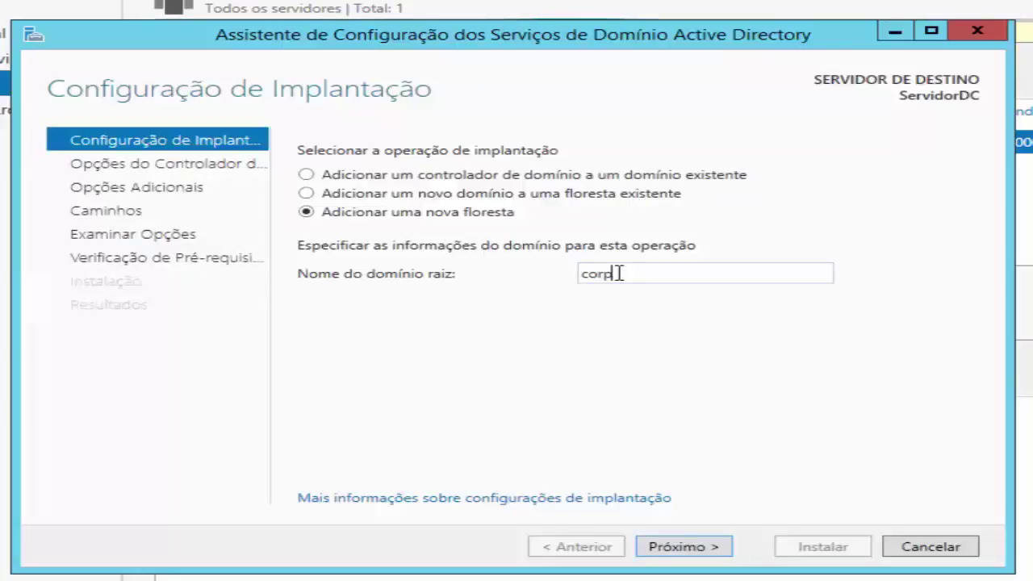
pyautogui.write('.com.br')
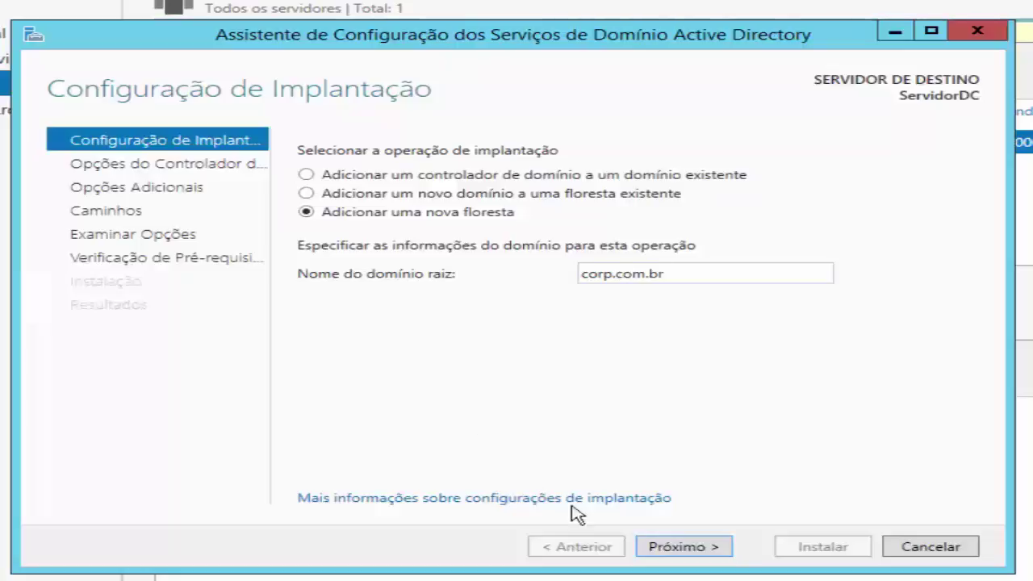
pyautogui.click(681, 549)
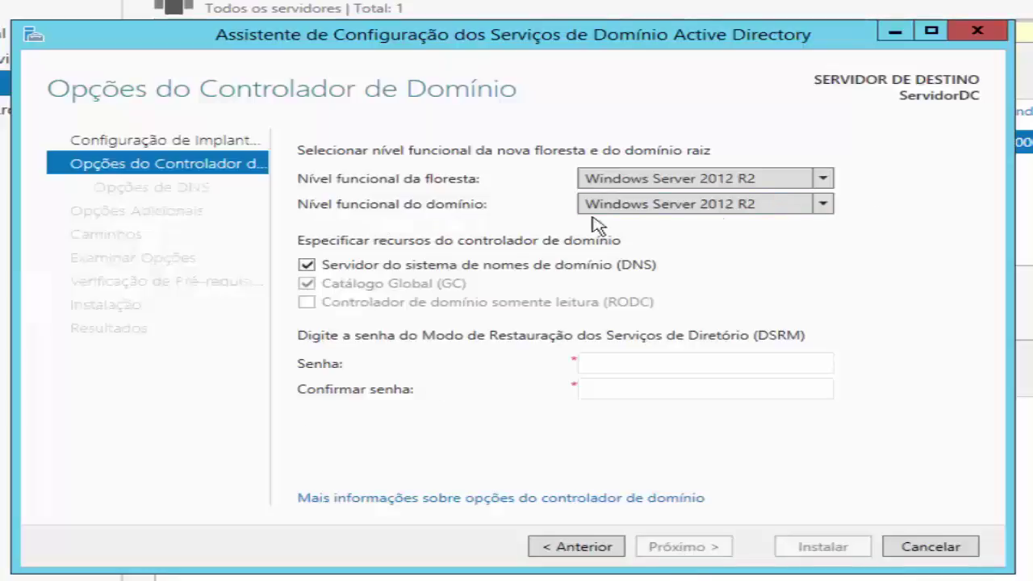
# Compare the available forest and domain functional levels and choose Windows Server 2012 R2 for the forest, leaving the domain level at Windows Server 2012 R2.
pyautogui.click(823, 180)
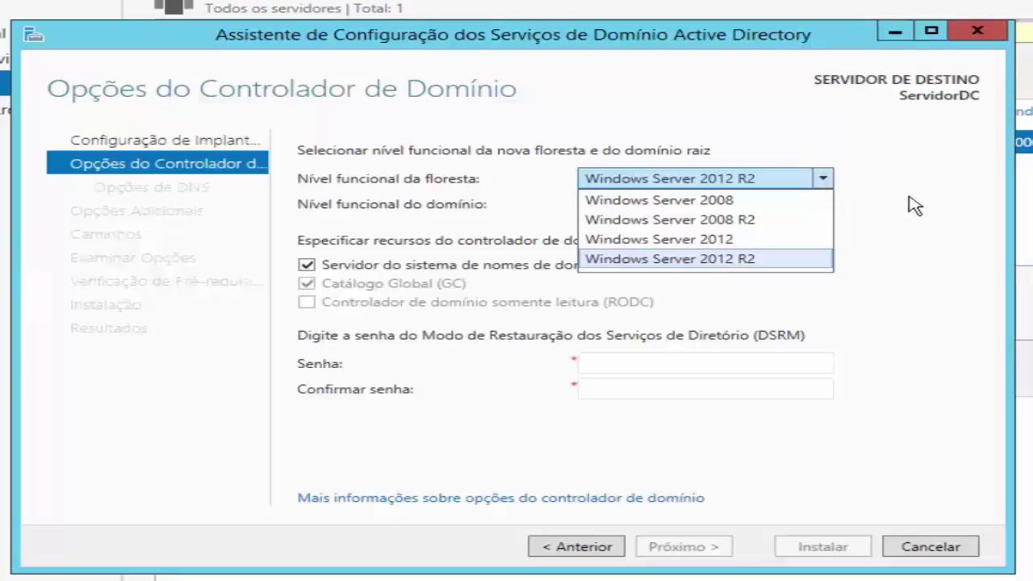
pyautogui.click(911, 202)
pyautogui.click(823, 204)
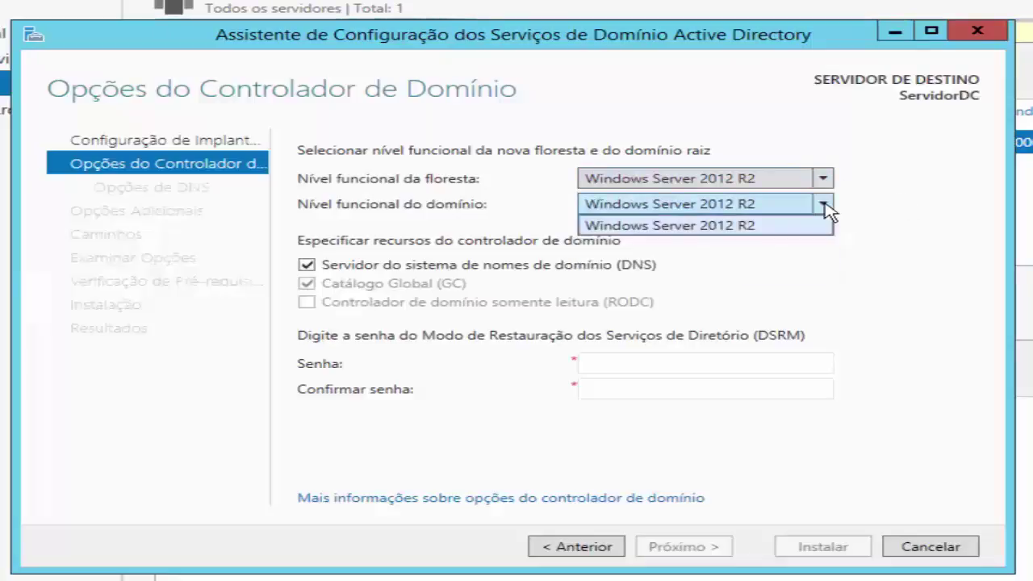
pyautogui.click(823, 204)
pyautogui.click(823, 181)
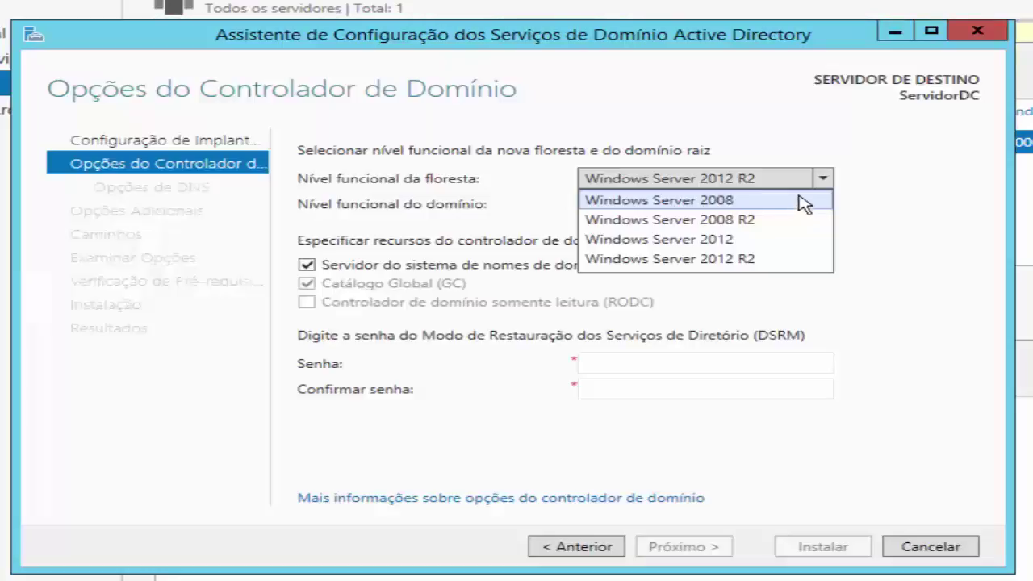
pyautogui.click(807, 178)
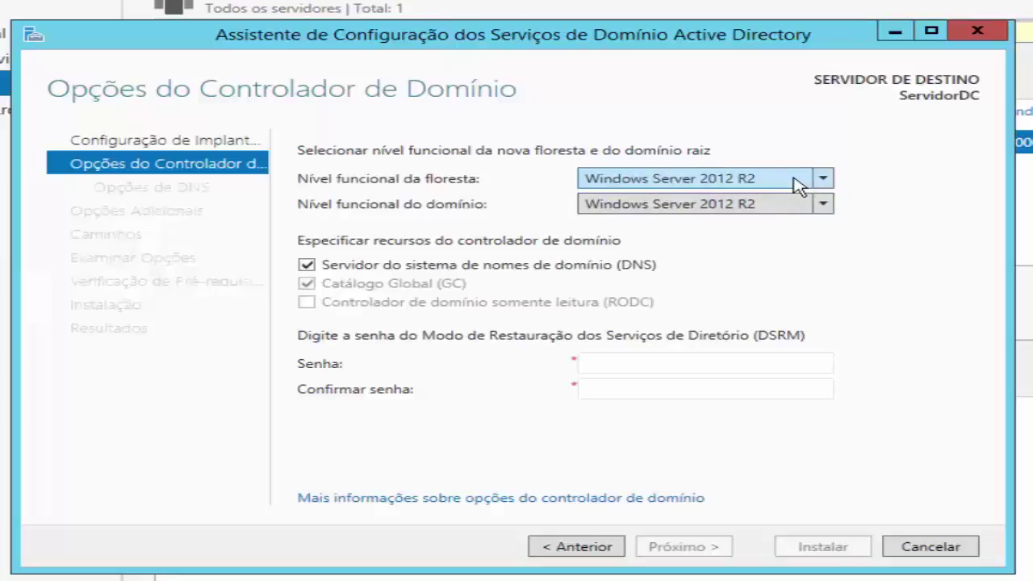
pyautogui.click(789, 210)
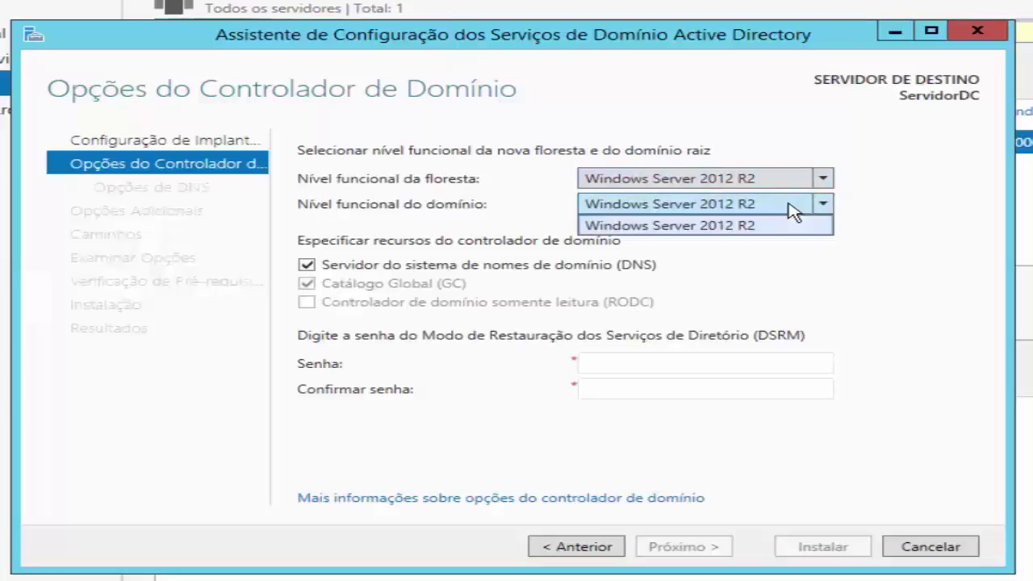
pyautogui.click(790, 206)
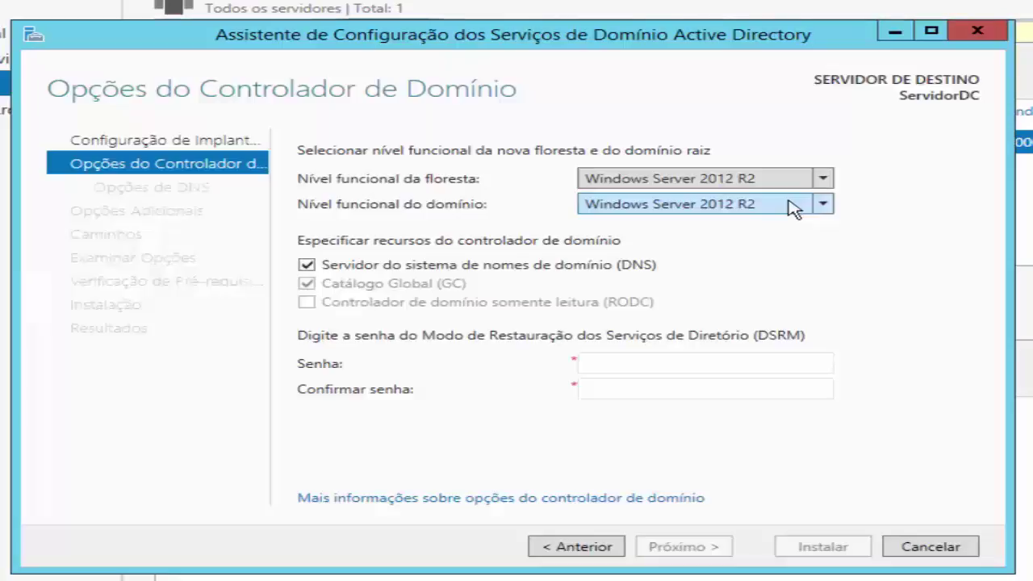
pyautogui.click(824, 184)
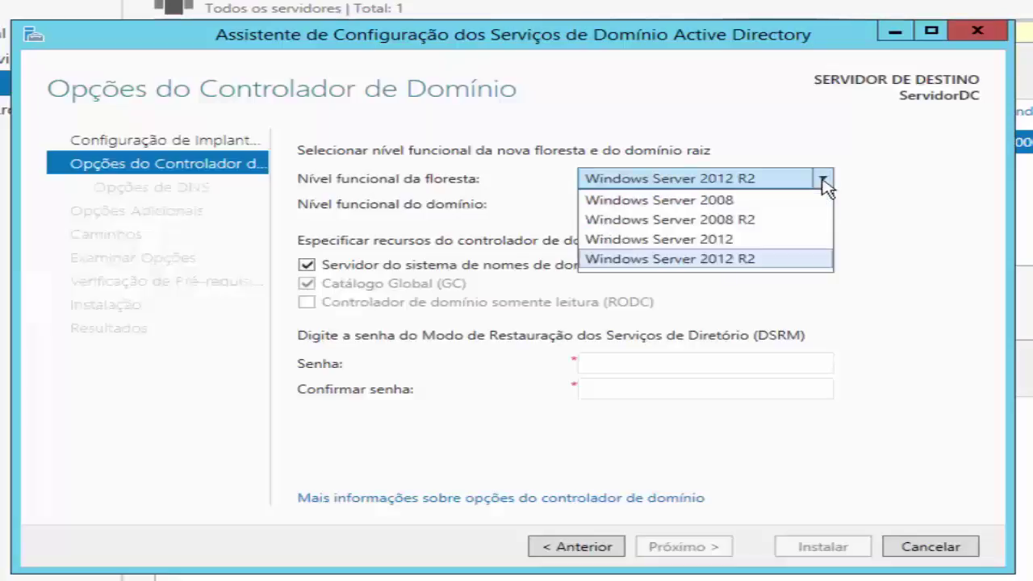
pyautogui.click(786, 260)
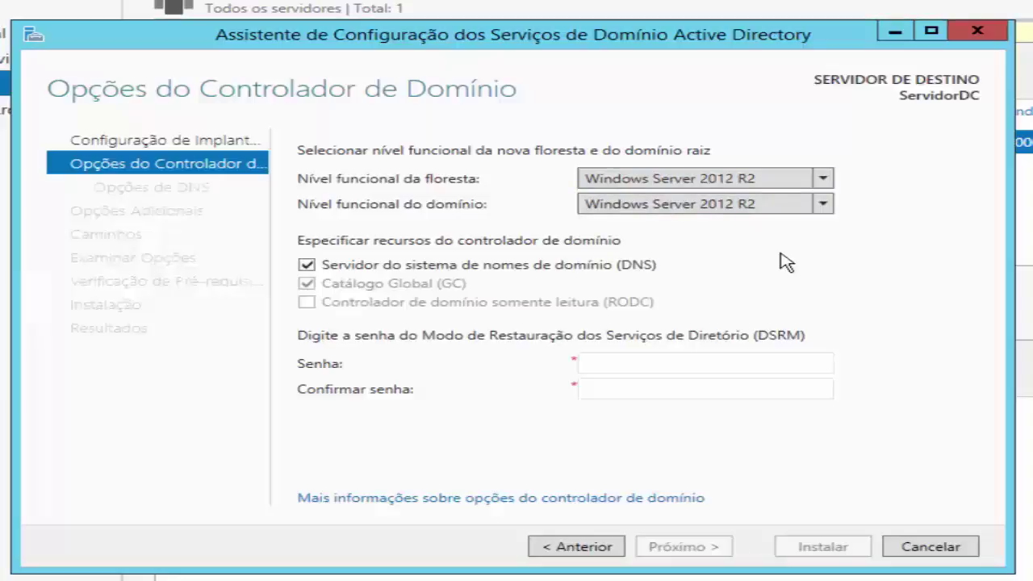